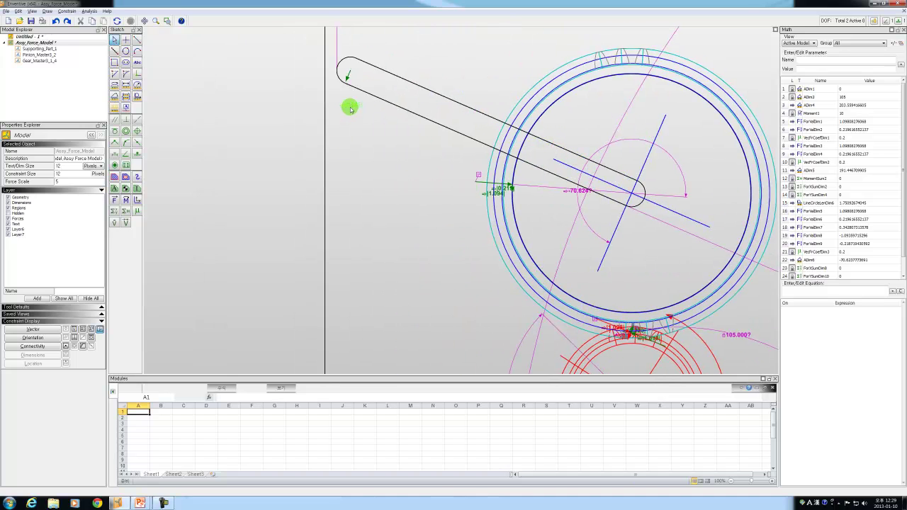
pyautogui.moveTo(388, 141); pyautogui.dragTo(384, 199, button='middle')
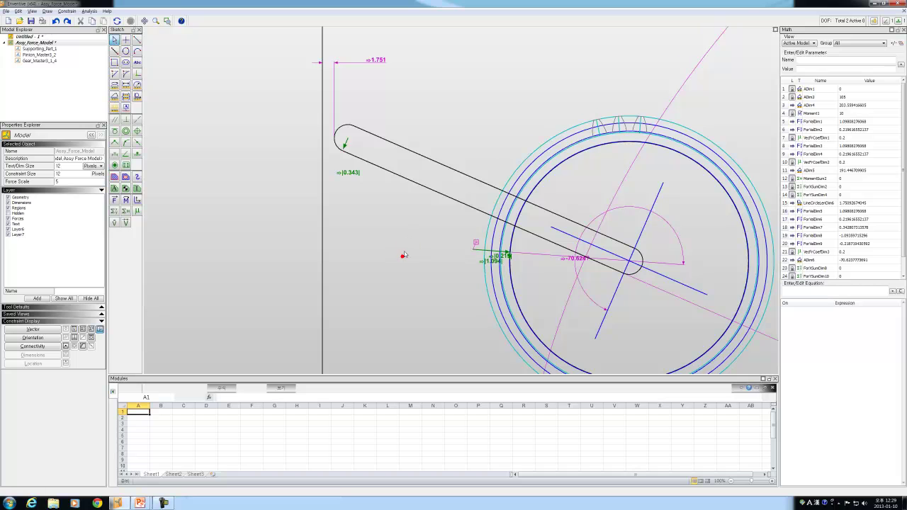
pyautogui.scroll(-2, 410, 257)
pyautogui.moveTo(424, 261); pyautogui.dragTo(385, 176, button='middle')
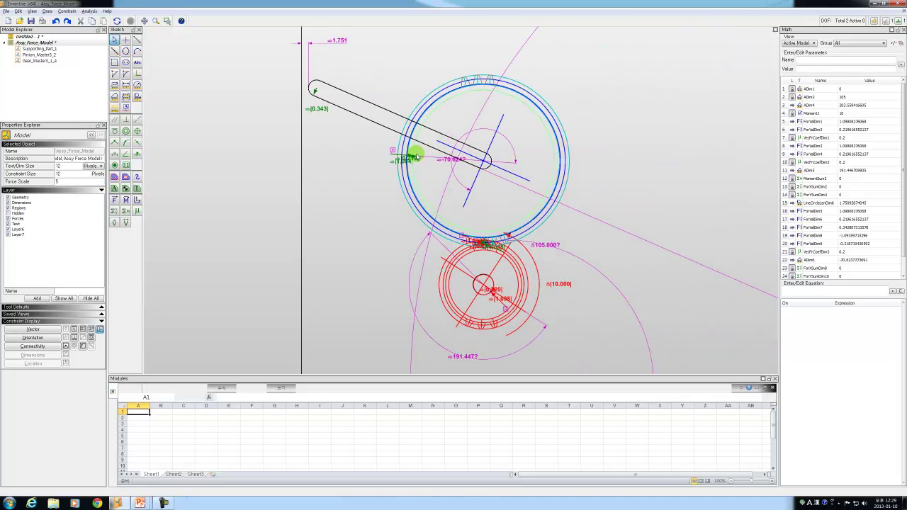
pyautogui.click(557, 254)
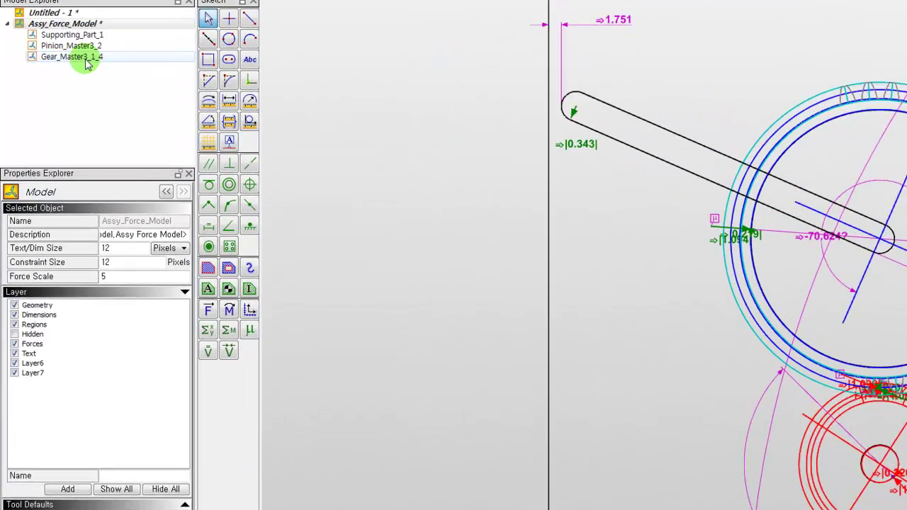
# - Open the master model of the Pinion_Master3_2 instance for editing
pyautogui.click(46, 54)
pyautogui.rightClick(90, 44)
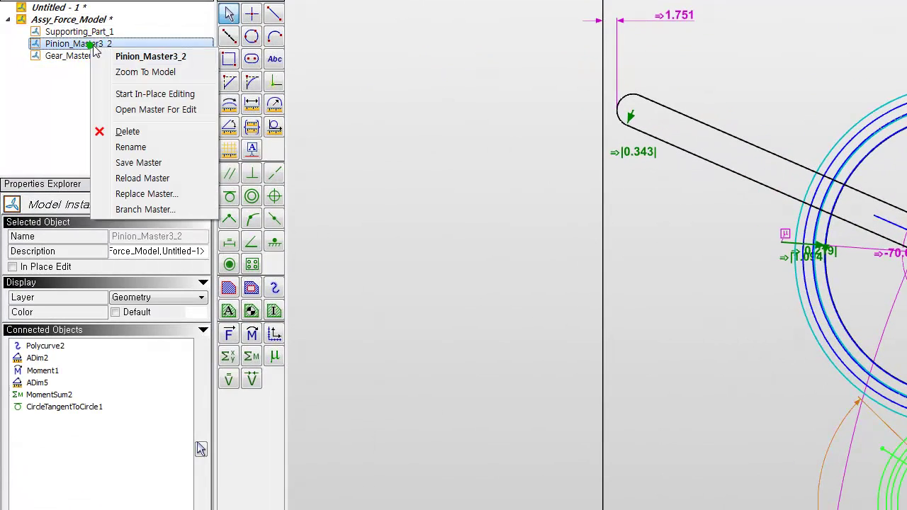
pyautogui.click(162, 108)
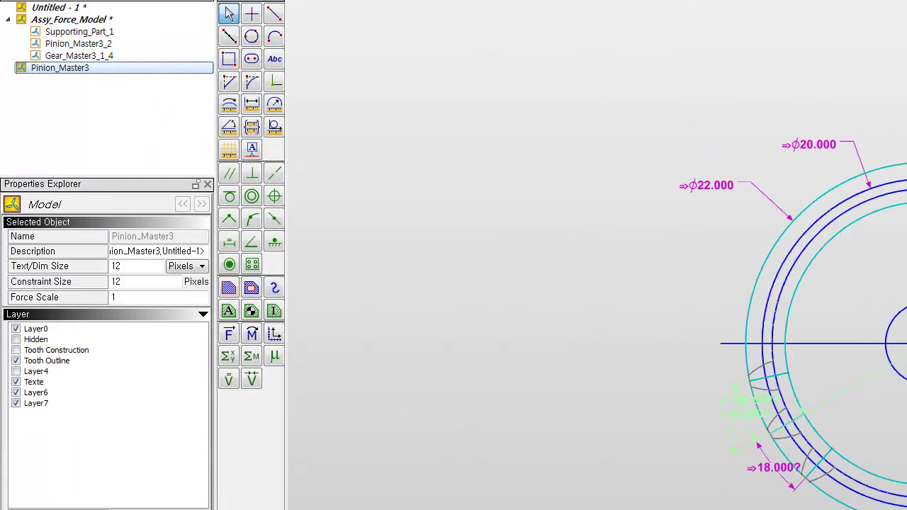
pyautogui.click(650, 115)
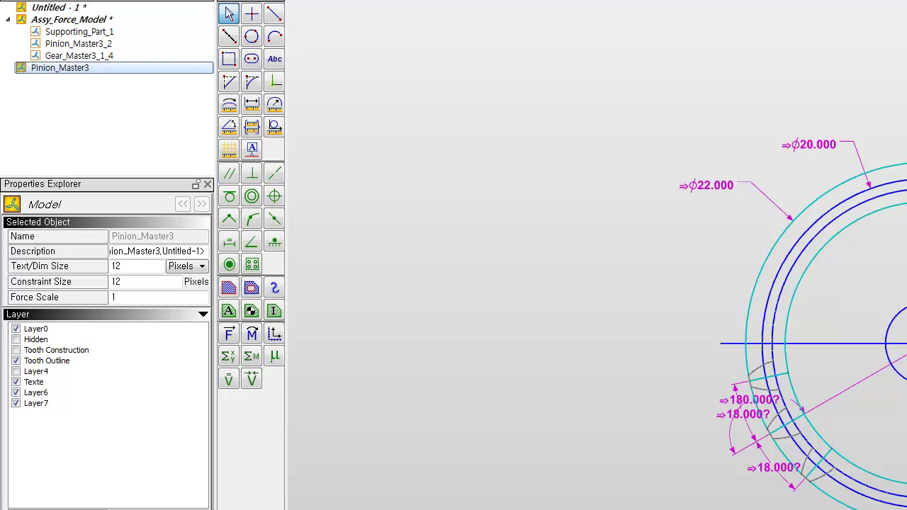
# - Examine the pinion master's equations, including the BaseDia expression, and its r5 parameter
pyautogui.click(869, 120)
pyautogui.click(751, 229)
pyautogui.click(805, 94)
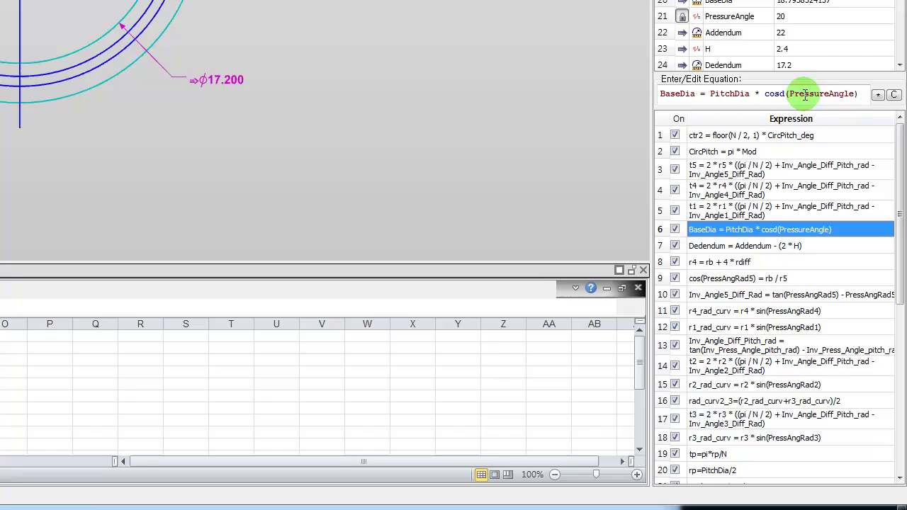
pyautogui.scroll(-6, 806, 238)
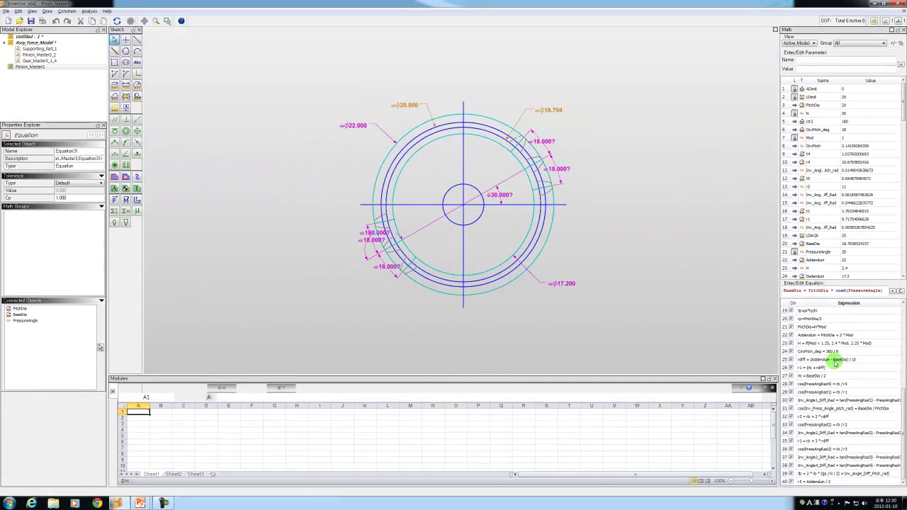
pyautogui.scroll(6, 837, 362)
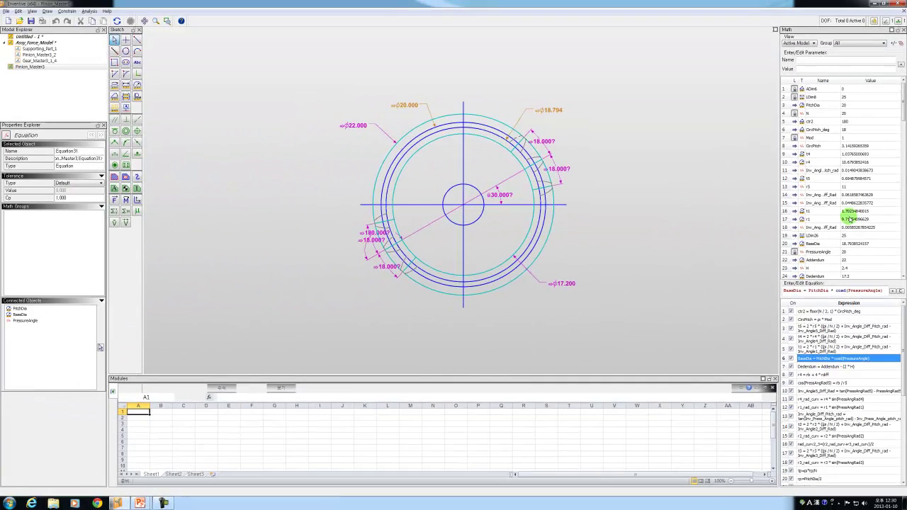
pyautogui.click(819, 188)
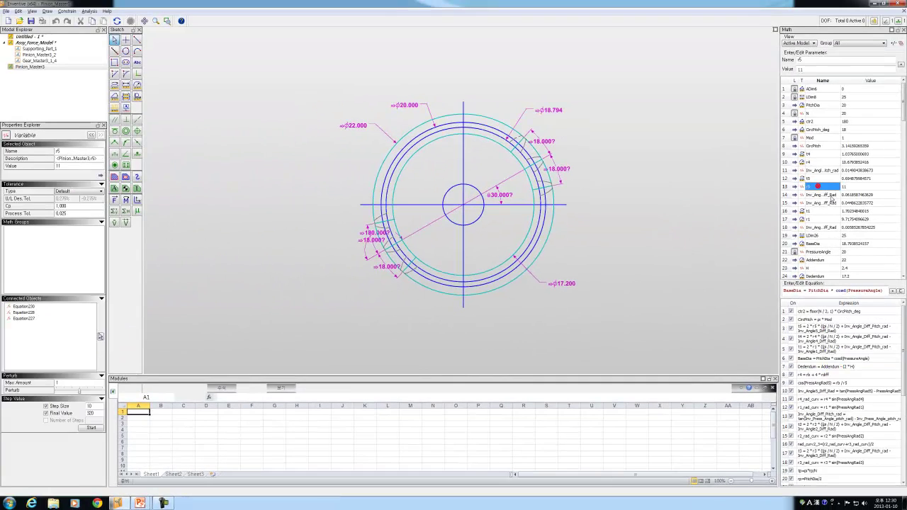
# - Try a Mod value of 2 and a different PressureAngle value in the pinion master's parameters
pyautogui.click(846, 137)
pyautogui.write('2')
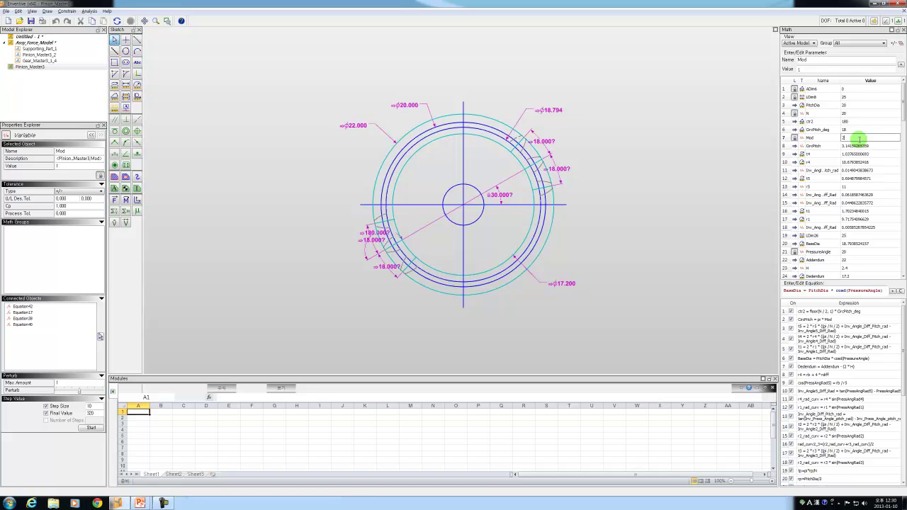
pyautogui.press('Return')
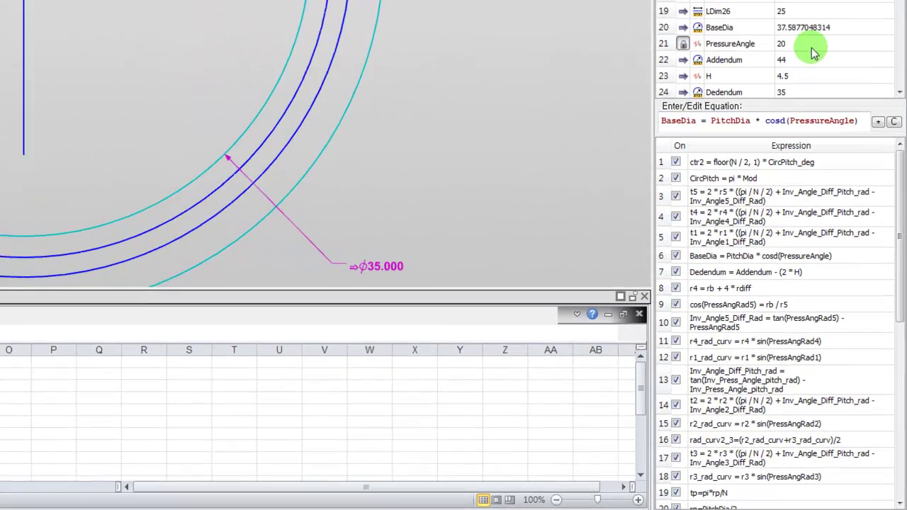
pyautogui.click(840, 163)
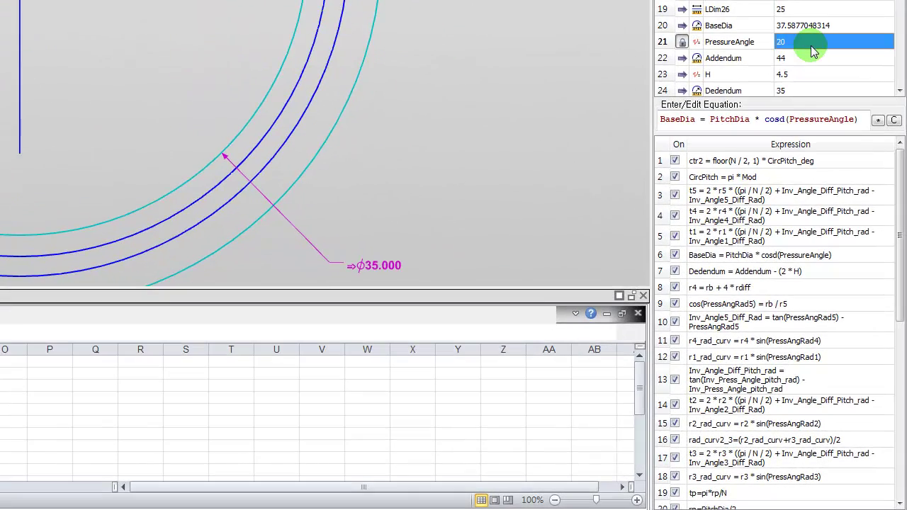
pyautogui.write('2')
pyautogui.click(812, 56)
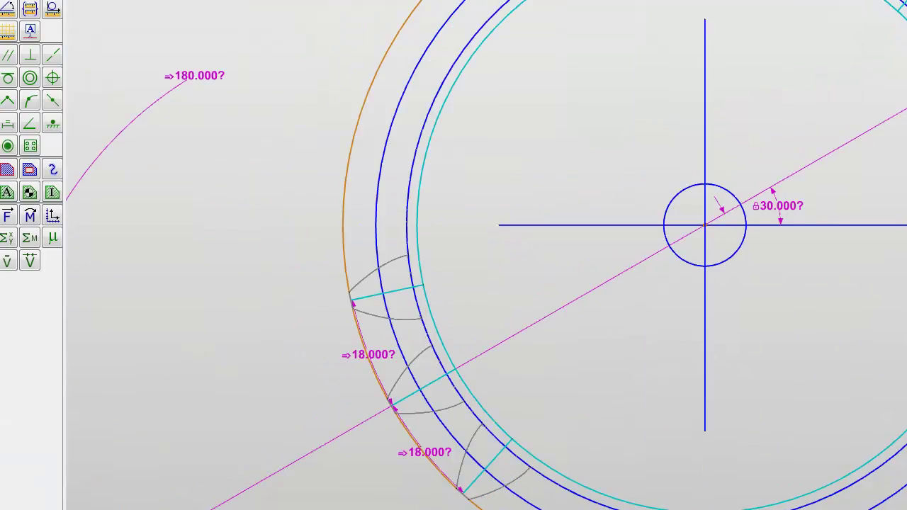
# - Close the Pinion_Master3 master model without saving the parameter changes
pyautogui.rightClick(2, 4)
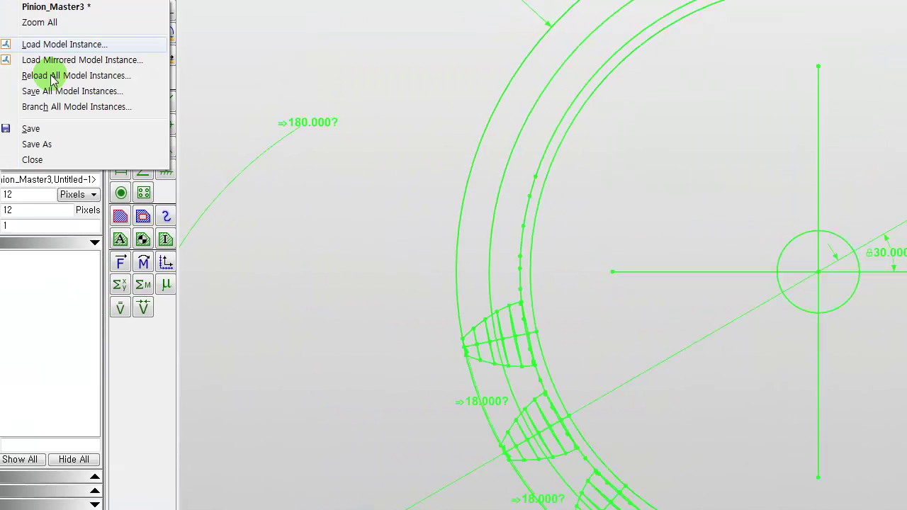
pyautogui.click(61, 162)
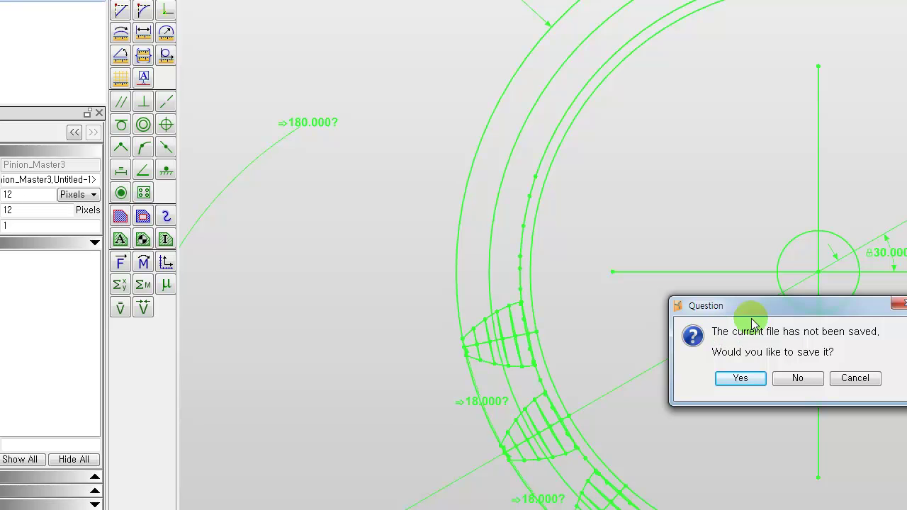
pyautogui.click(798, 380)
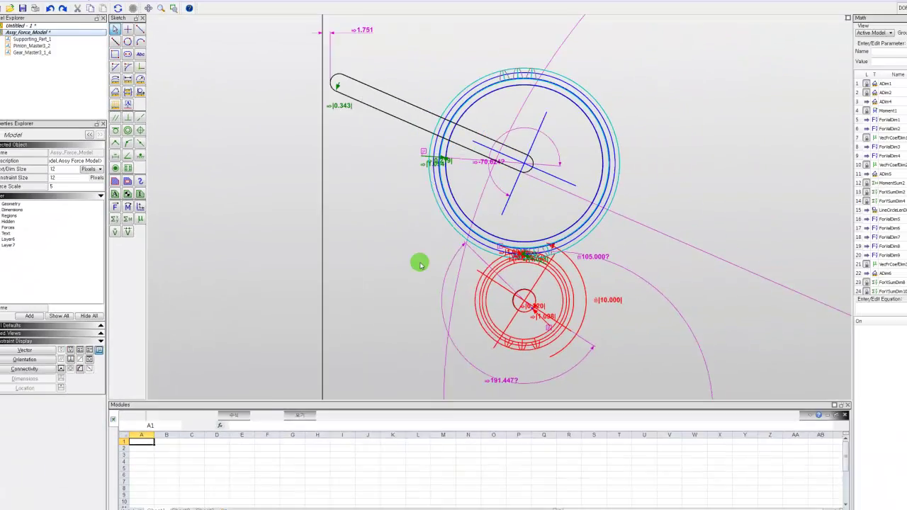
# - Try turning the meshed gears by stepping the 105-degree angular dimension ADim2 up to 107 and 109
pyautogui.scroll(6, 495, 247)
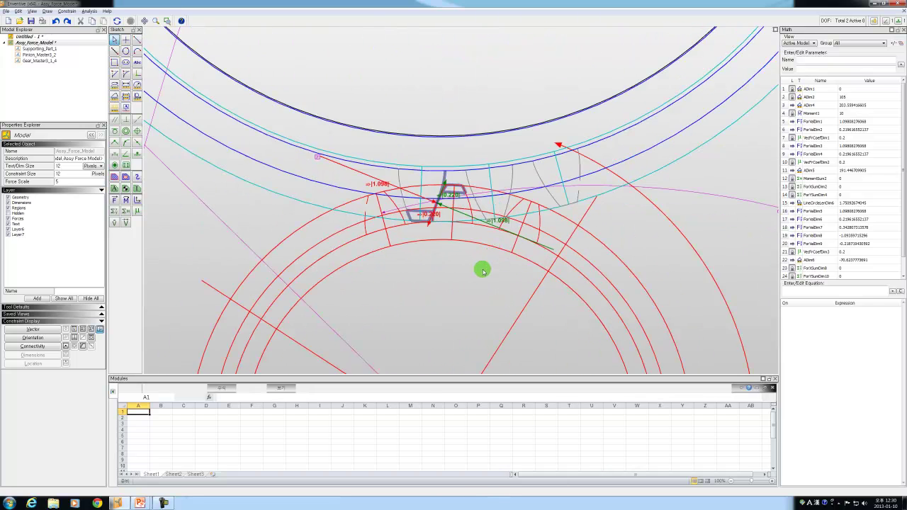
pyautogui.moveTo(478, 283); pyautogui.dragTo(442, 272, button='middle')
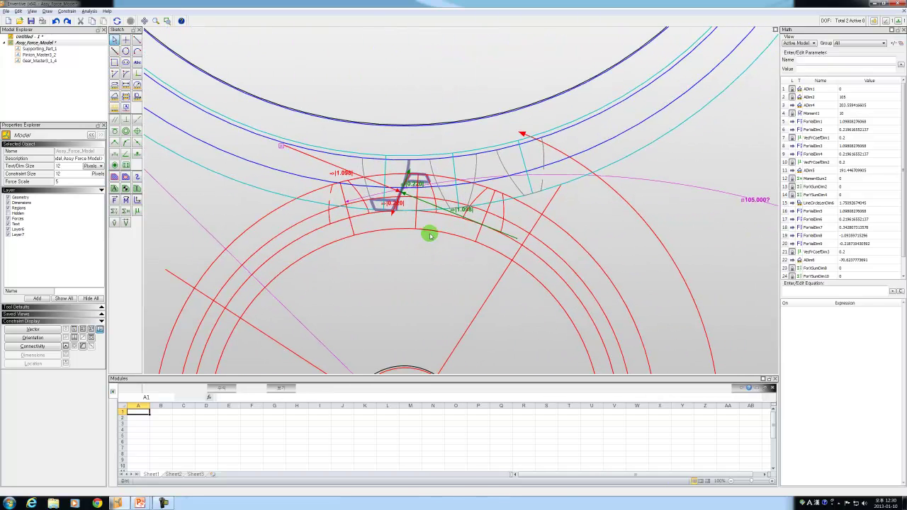
pyautogui.doubleClick(747, 199)
pyautogui.click(668, 194)
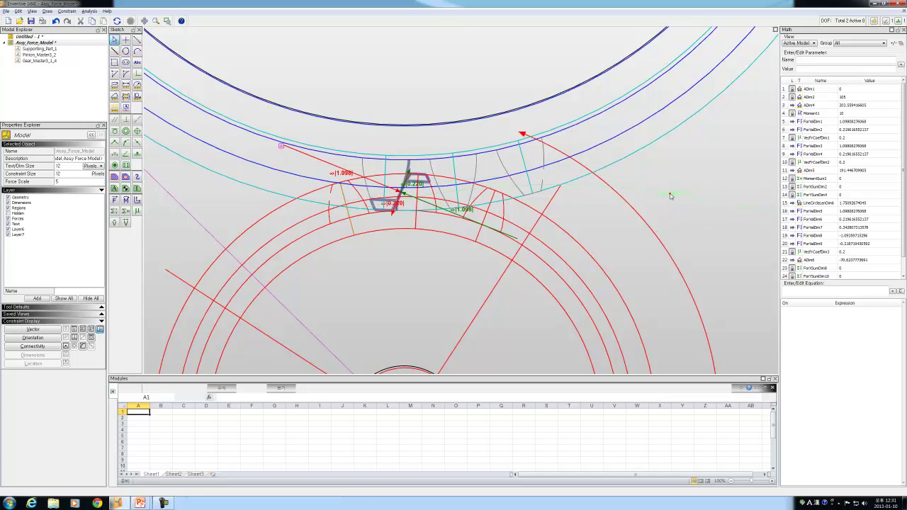
pyautogui.scroll(3, 680, 228)
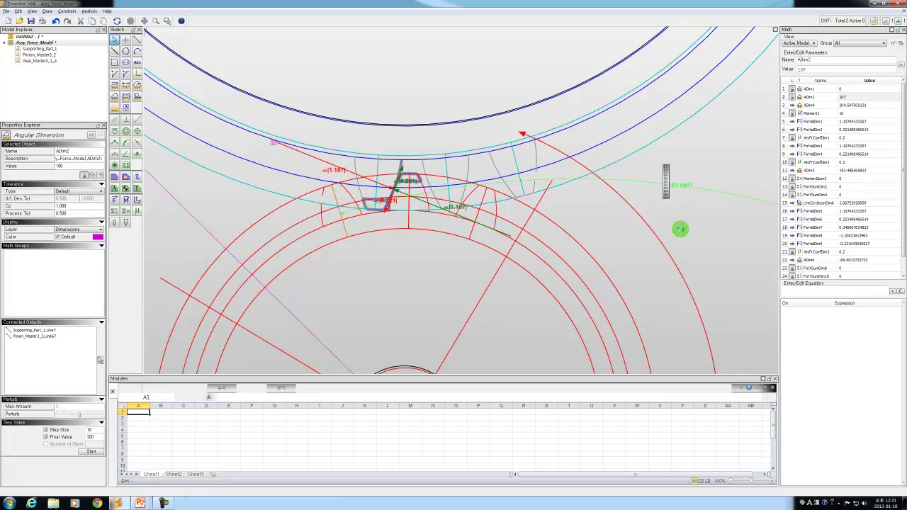
pyautogui.scroll(1, 681, 232)
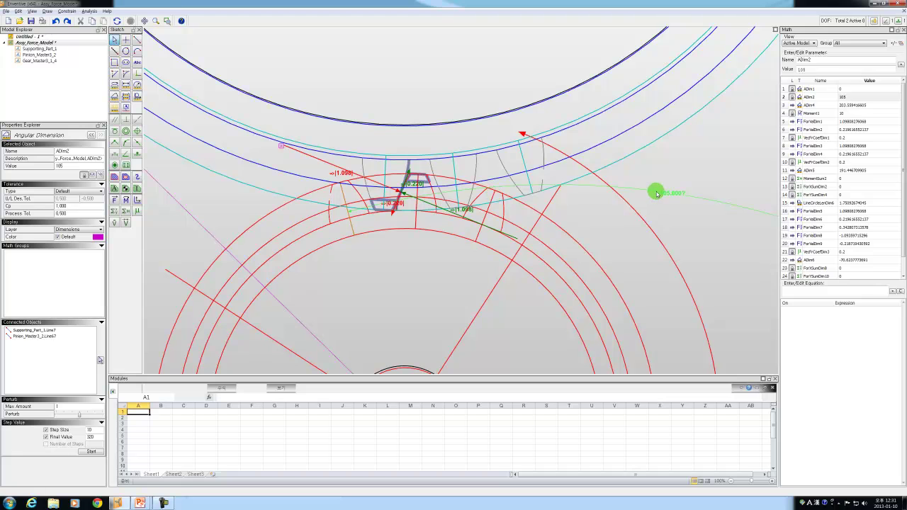
pyautogui.scroll(1, 691, 224)
pyautogui.scroll(1, 691, 224)
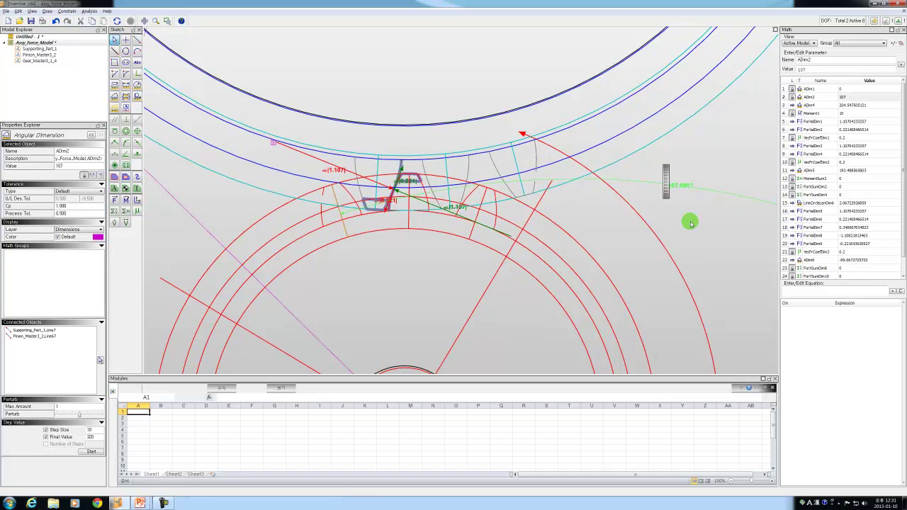
pyautogui.scroll(1, 692, 224)
pyautogui.scroll(1, 691, 224)
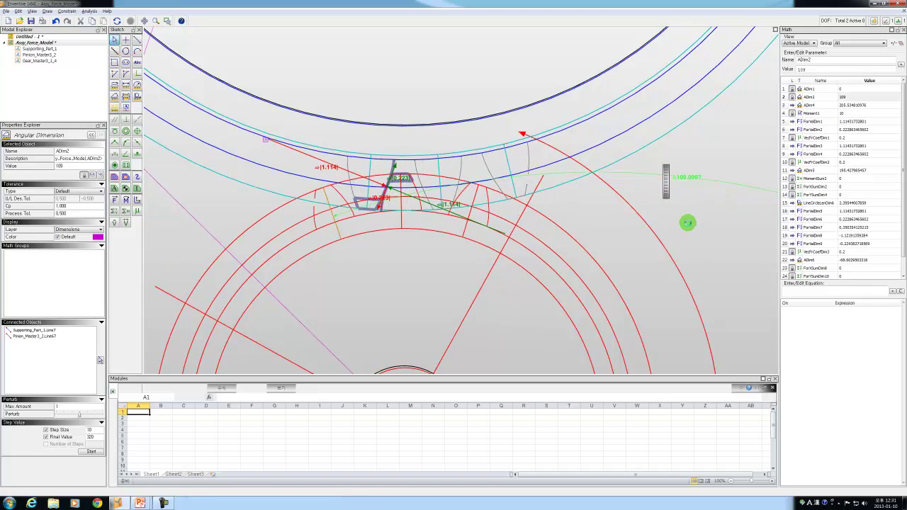
pyautogui.click(418, 283)
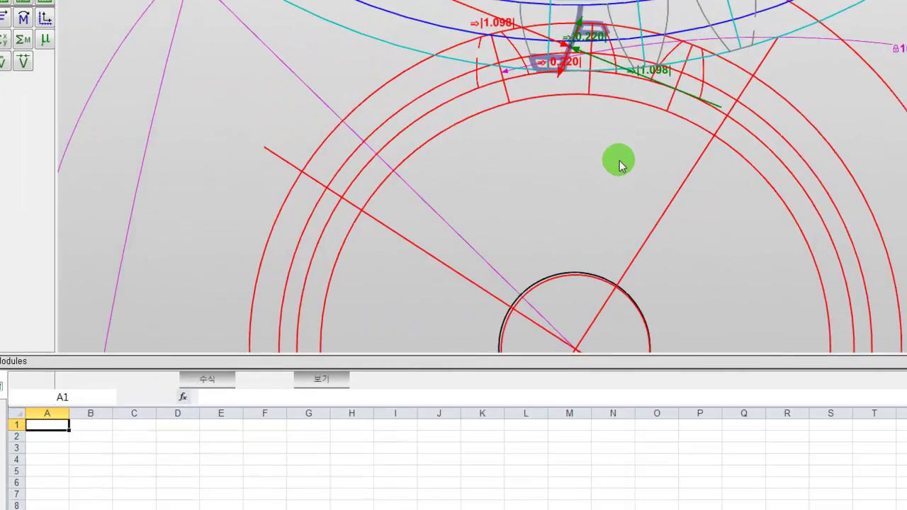
# - Draw a trial force vector of about 1.6 across the upper part of the pinion, and delete it
pyautogui.scroll(-1, 619, 160)
pyautogui.moveTo(620, 160); pyautogui.dragTo(654, 119, button='middle')
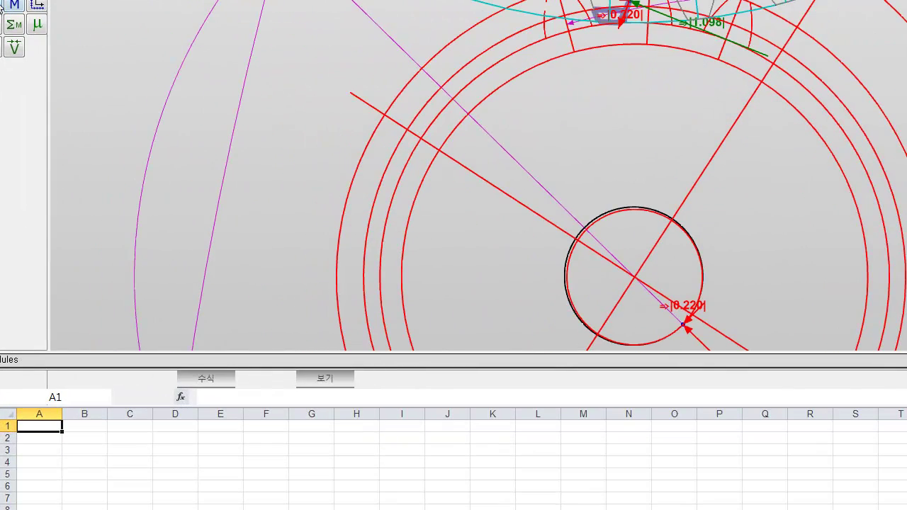
pyautogui.click(333, 57)
pyautogui.click(578, 115)
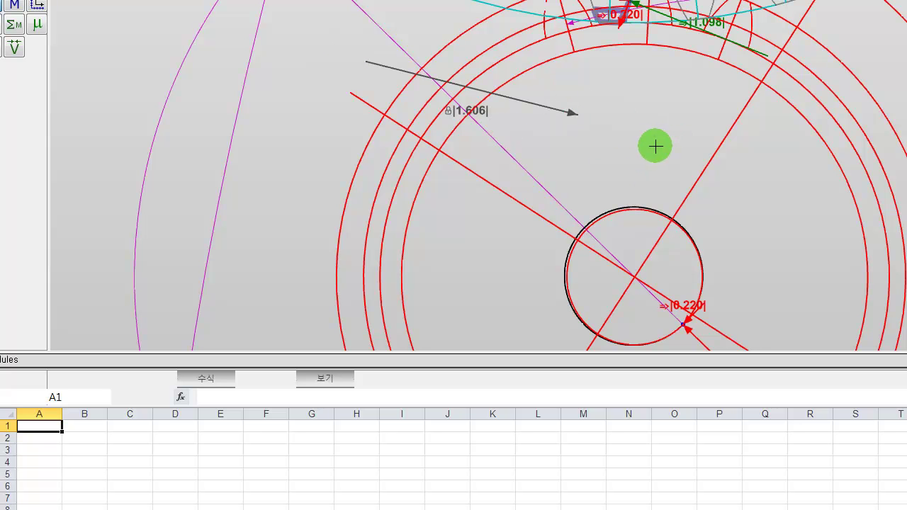
pyautogui.press('Escape')
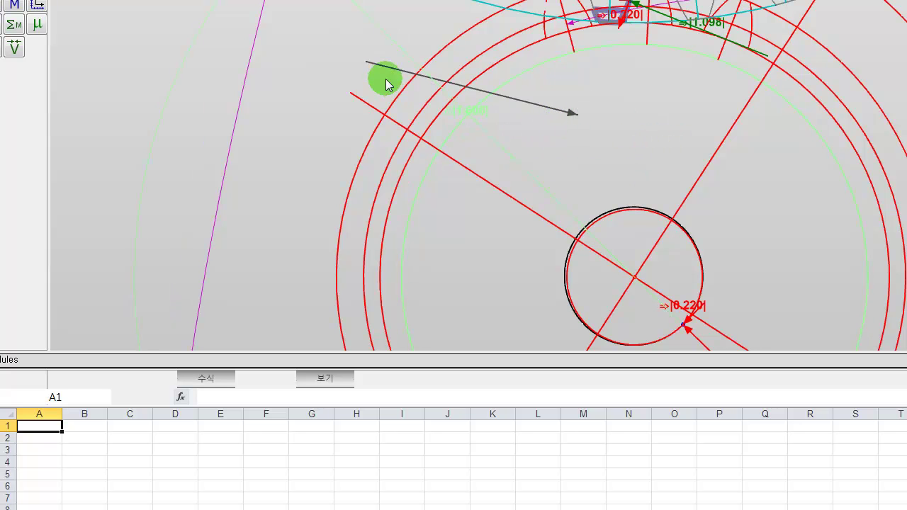
pyautogui.click(572, 115)
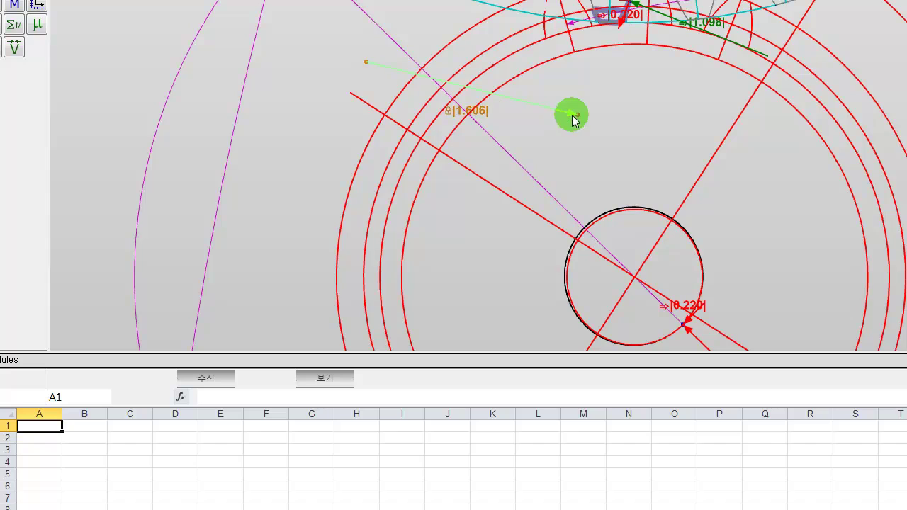
pyautogui.press('Delete')
# - Examine the contact and friction force vectors at the tooth mesh and at the pinion's center hole
pyautogui.scroll(2, 646, 12)
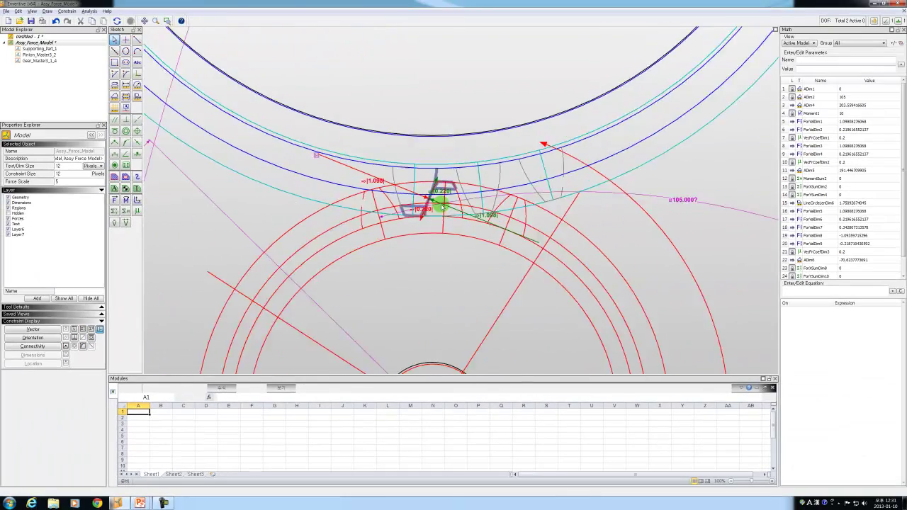
pyautogui.scroll(1, 440, 206)
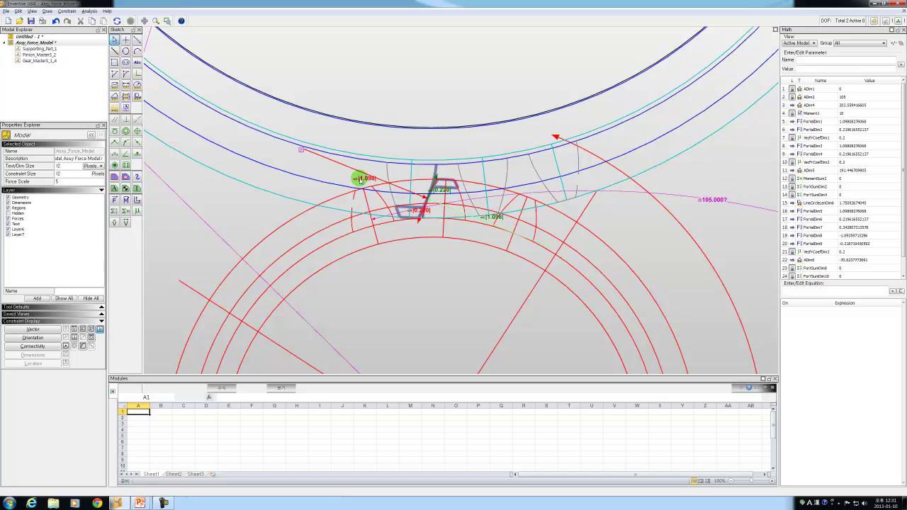
pyautogui.scroll(-1, 430, 301)
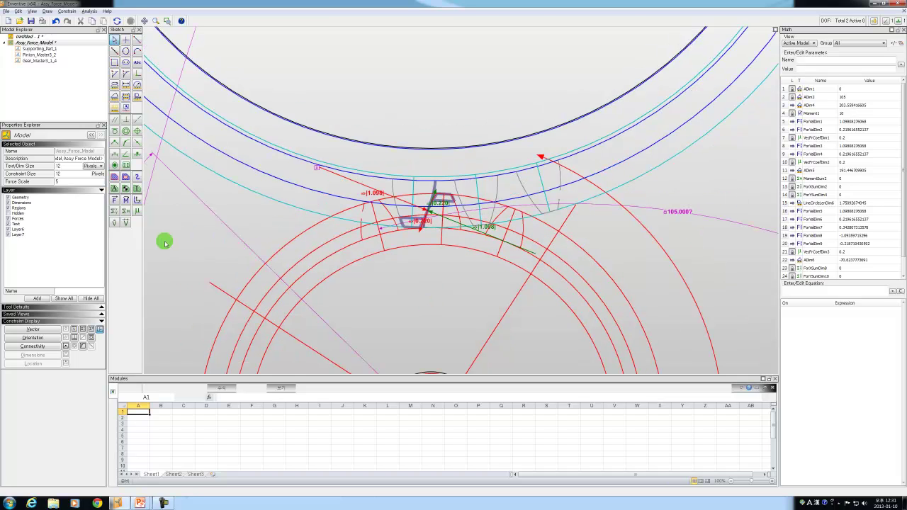
pyautogui.moveTo(426, 224); pyautogui.dragTo(451, 121, button='middle')
pyautogui.scroll(-1, 432, 246)
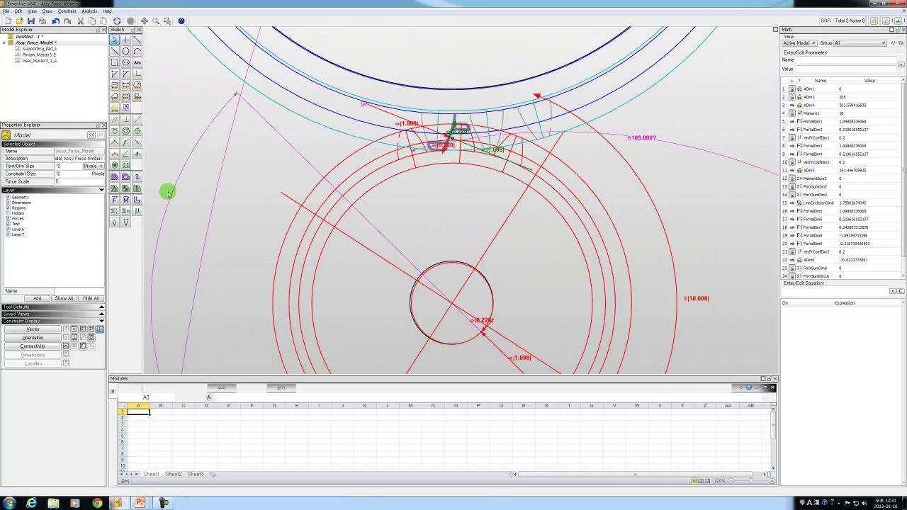
pyautogui.click(114, 212)
# - Turn on in-place editing for the Pinion_Master3_2 instance within the assembly
pyautogui.scroll(-5, 534, 289)
pyautogui.moveTo(371, 205)
pyautogui.mouseDown(button='middle')
pyautogui.moveTo(414, 230)
pyautogui.moveTo(409, 237)
pyautogui.mouseUp(button='middle')
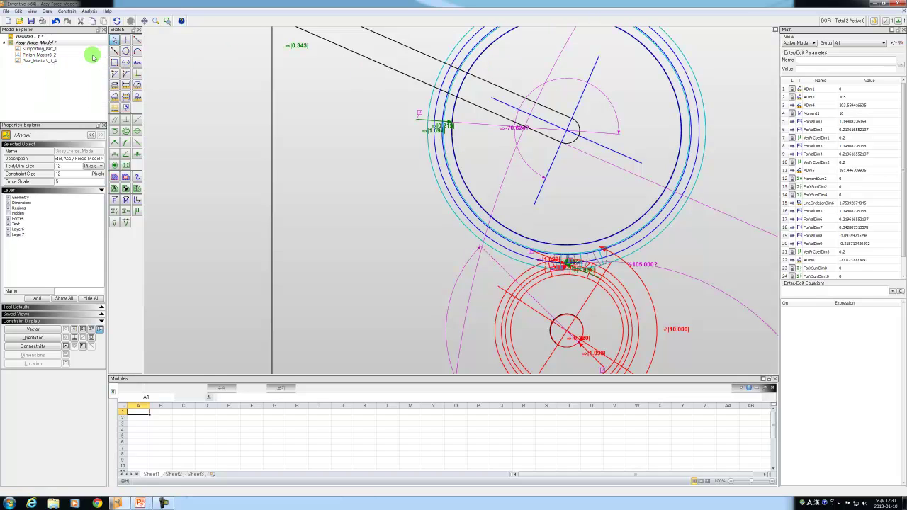
pyautogui.click(53, 54)
pyautogui.click(6, 166)
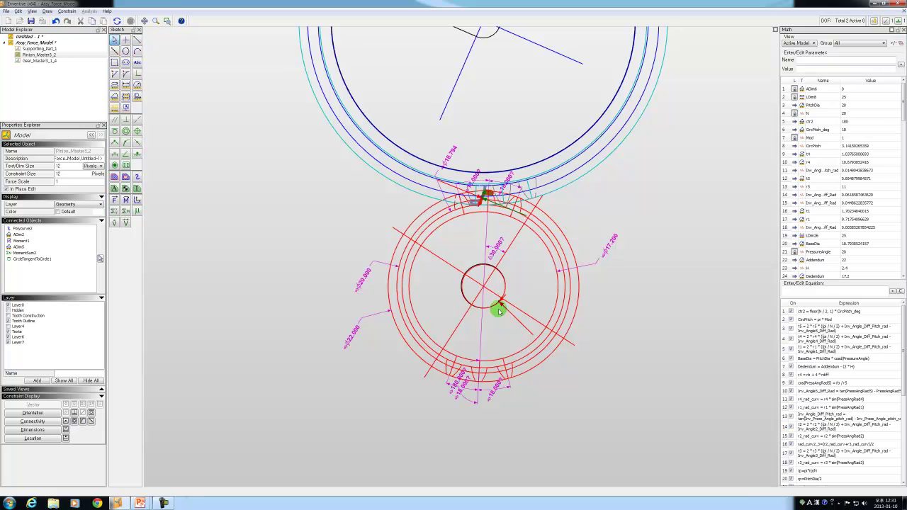
# - Turn off in-place editing for the pinion, and inspect the Gear_Master3_1_4 instance's dimensions with in-place editing on before turning it off
pyautogui.scroll(2, 500, 310)
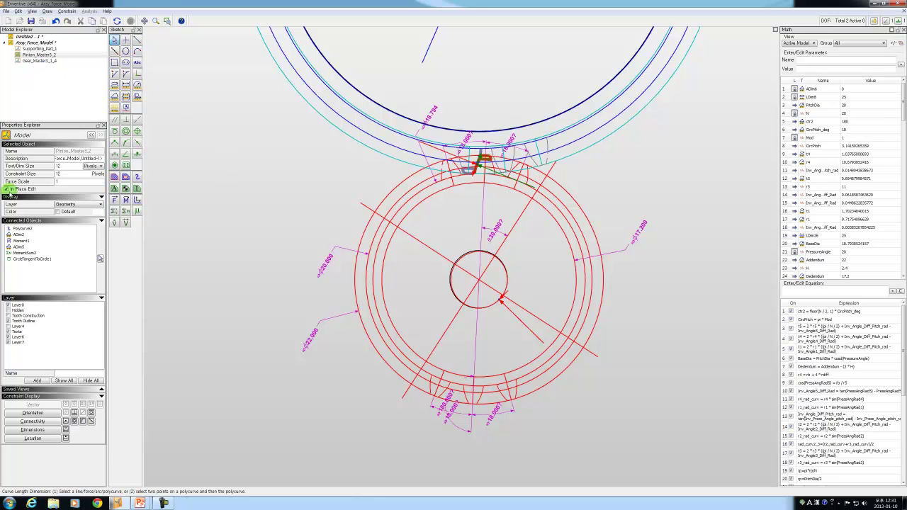
pyautogui.click(7, 189)
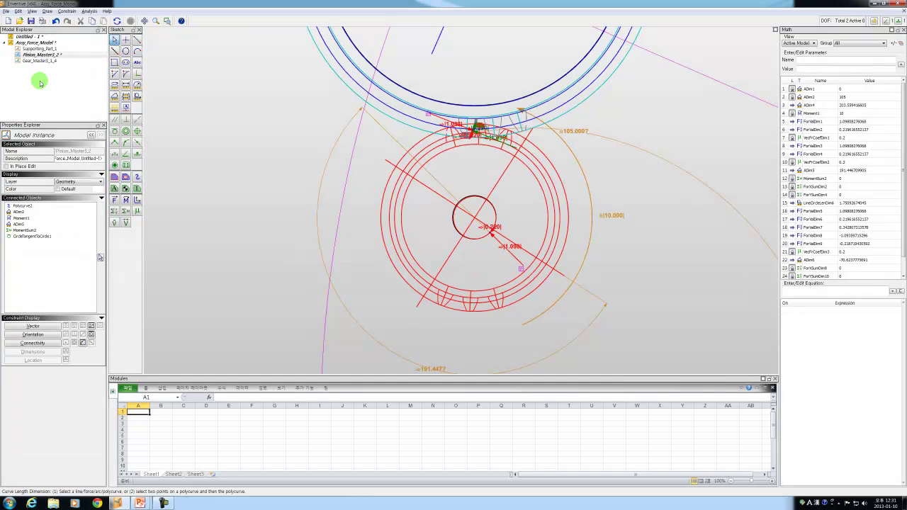
pyautogui.doubleClick(39, 60)
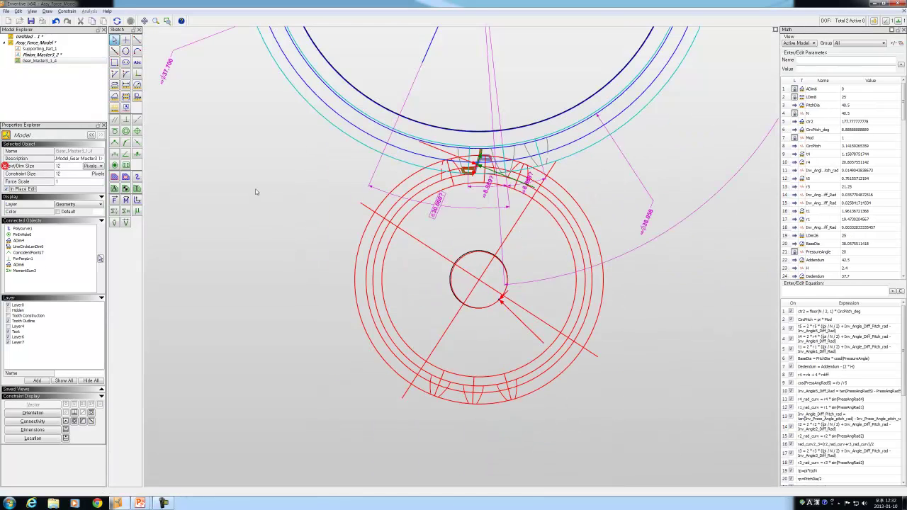
pyautogui.moveTo(275, 185); pyautogui.dragTo(332, 352, button='middle')
pyautogui.scroll(-3, 333, 354)
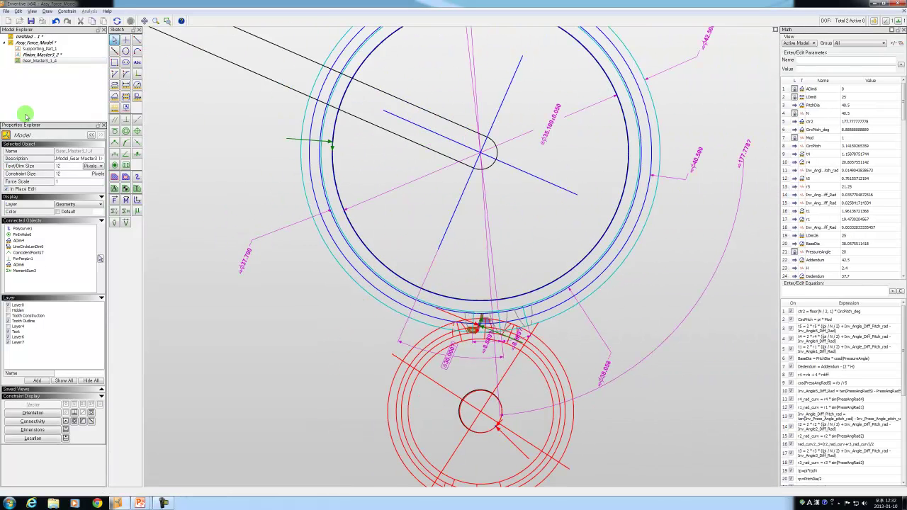
pyautogui.click(6, 189)
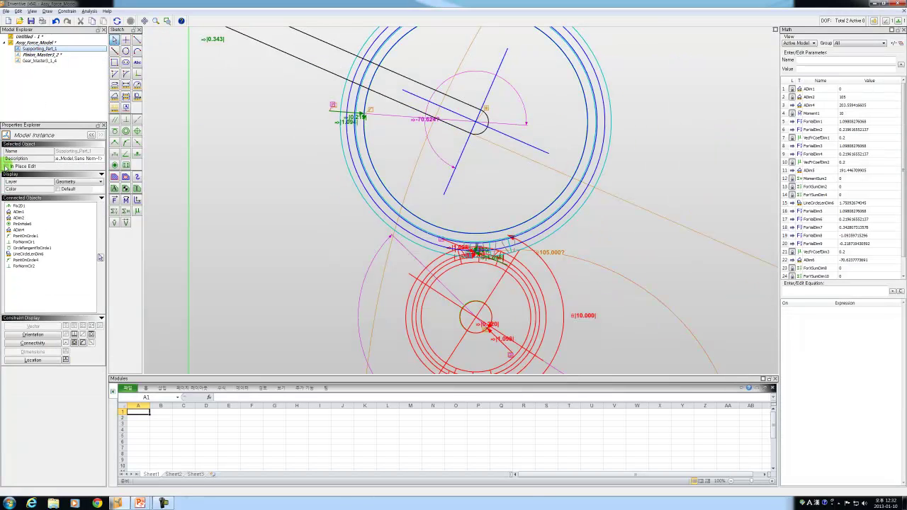
# - Inspect the dimensions of the Supporting_Part_1 instance in in-place editing, and return to the assembly
pyautogui.click(6, 166)
pyautogui.click(238, 246)
pyautogui.scroll(-5, 249, 246)
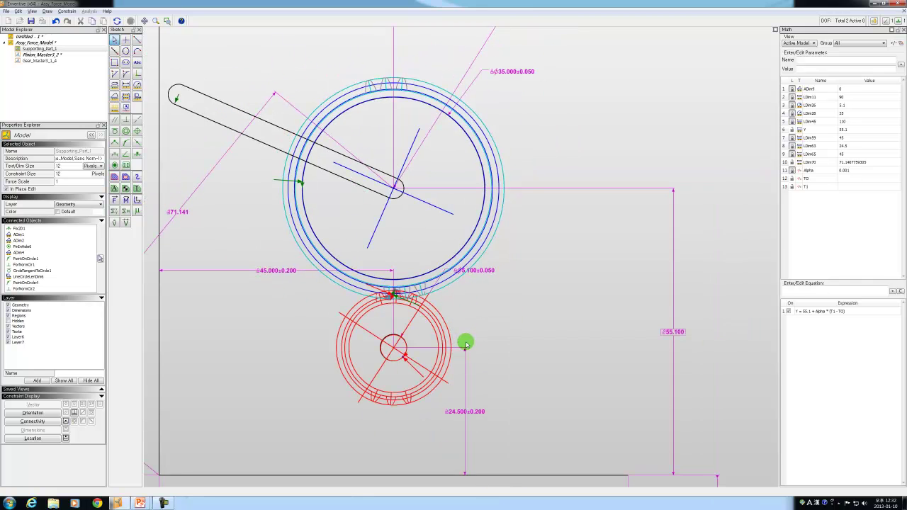
pyautogui.moveTo(375, 308); pyautogui.dragTo(414, 285, button='middle')
pyautogui.click(8, 188)
pyautogui.moveTo(286, 271); pyautogui.dragTo(347, 291, button='middle')
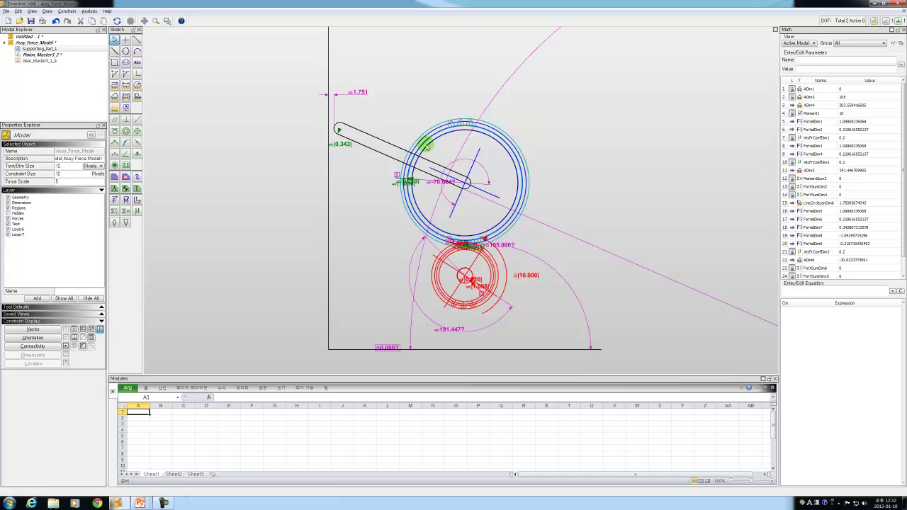
# - Run a tolerance analysis on LineCircleLenDim6, the gap dimension between the arm's tip and the vertical wall
pyautogui.rightClick(358, 96)
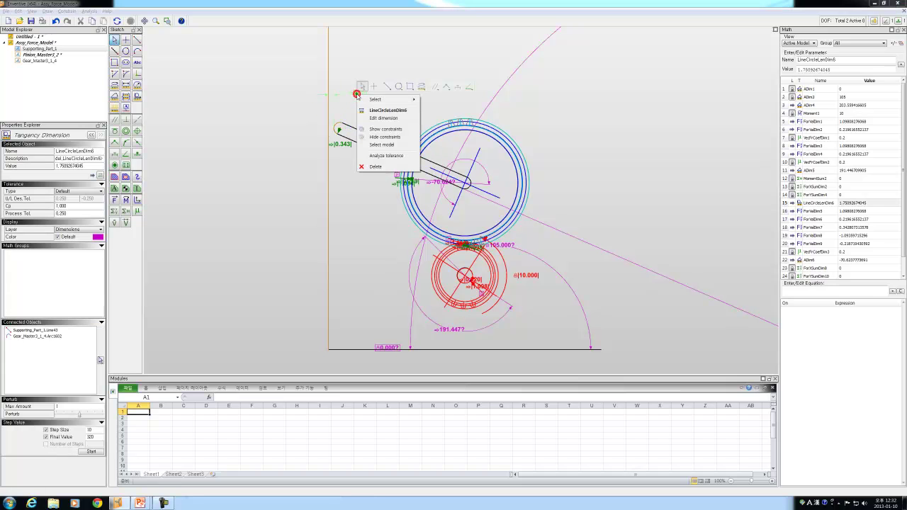
pyautogui.click(380, 155)
pyautogui.click(462, 256)
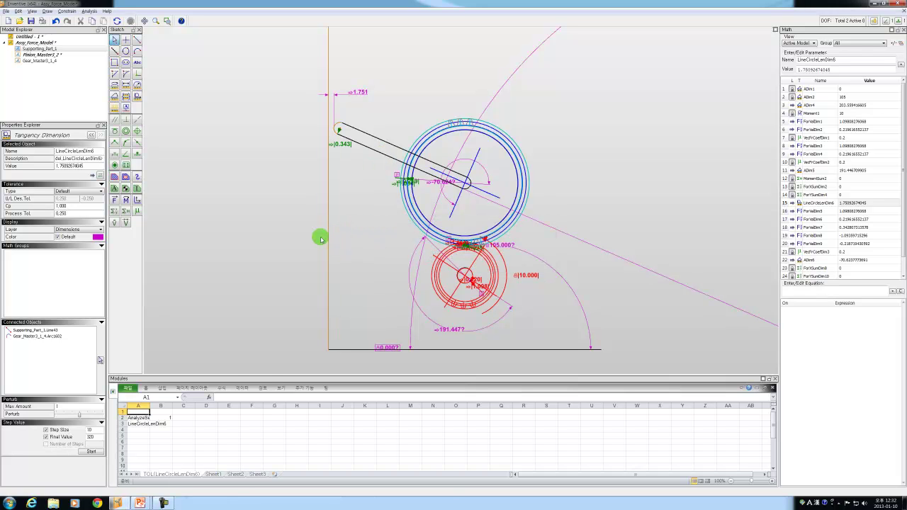
# - Examine the LineCircleLenDim6 tolerance report: contributor tolerances of LDim63 and LDim65, target values, percentage in tolerance and fail rate
pyautogui.moveTo(265, 375); pyautogui.dragTo(287, 204)
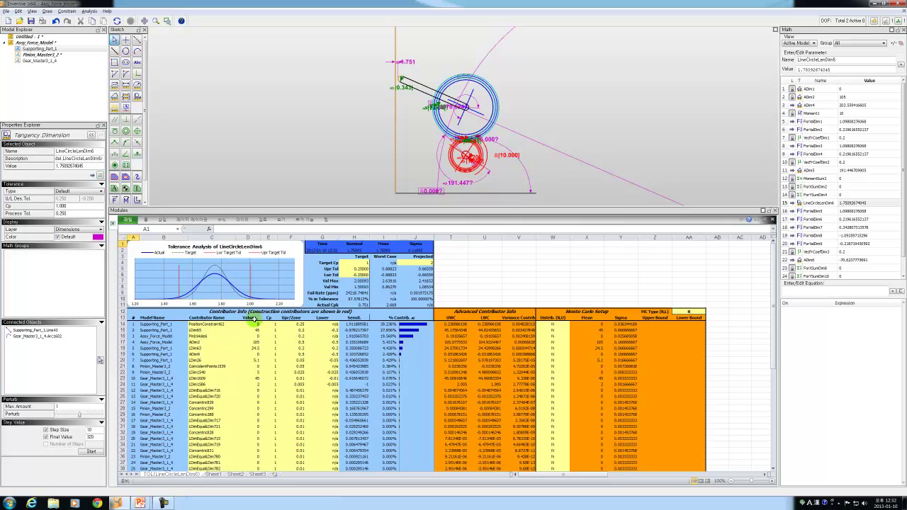
pyautogui.click(257, 354)
pyautogui.click(290, 348)
pyautogui.click(320, 348)
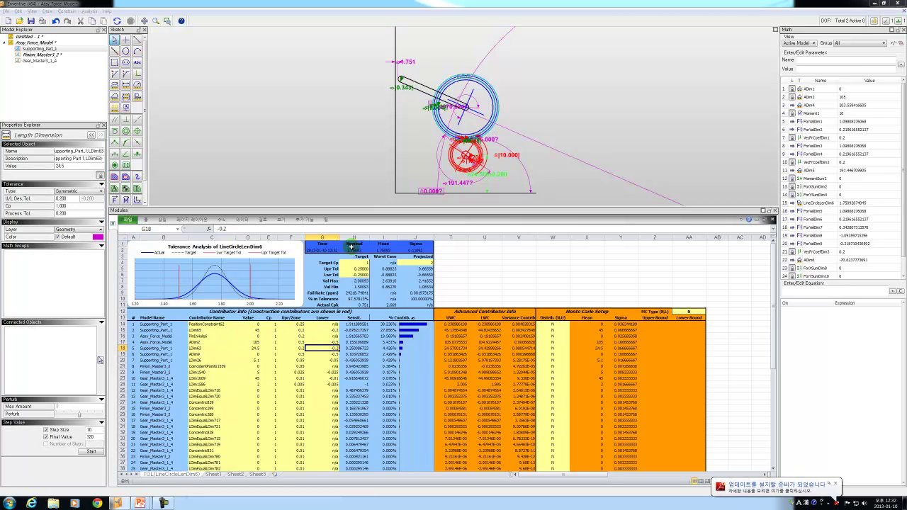
pyautogui.click(358, 258)
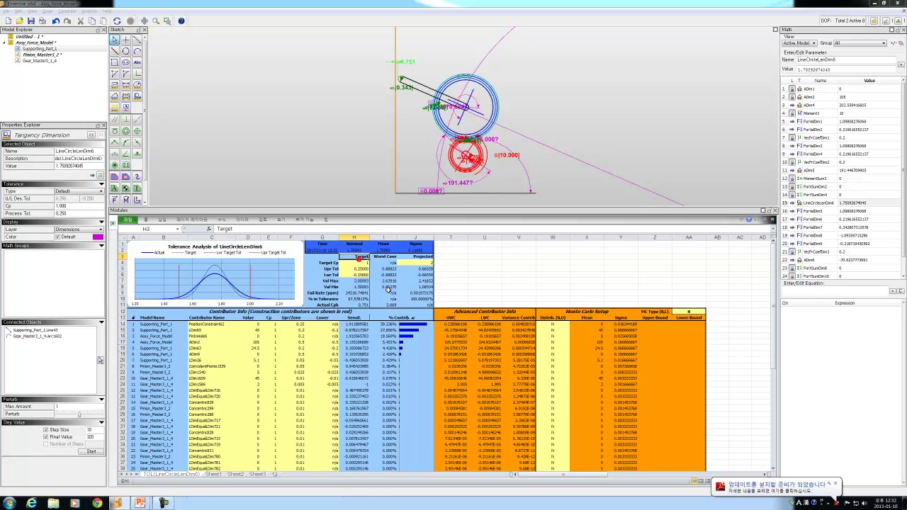
pyautogui.click(354, 298)
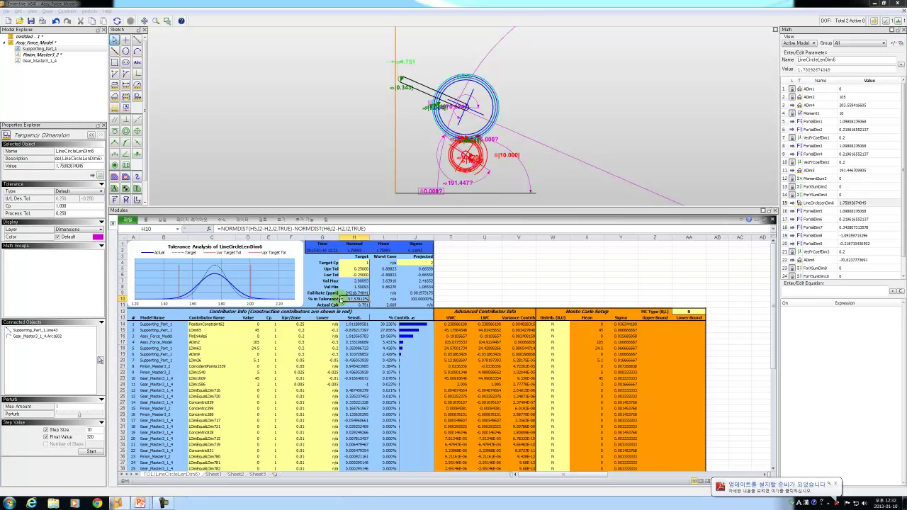
pyautogui.click(350, 292)
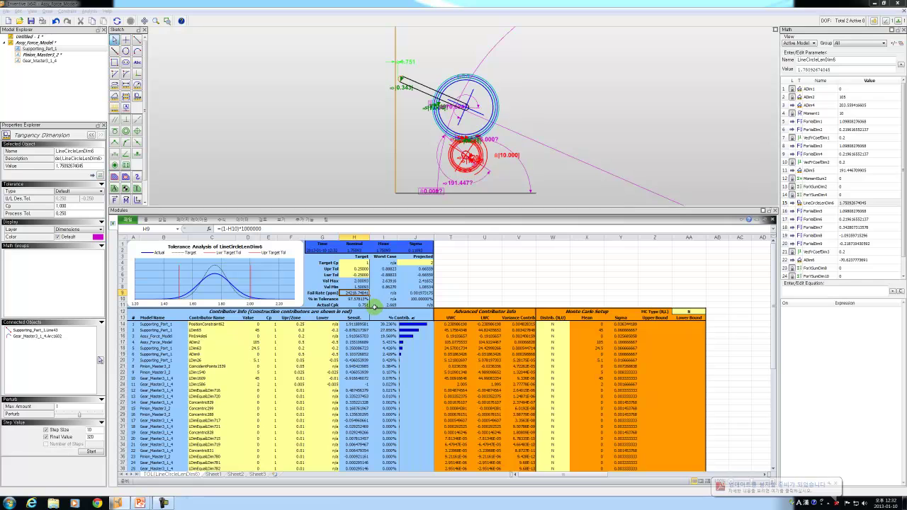
pyautogui.click(301, 330)
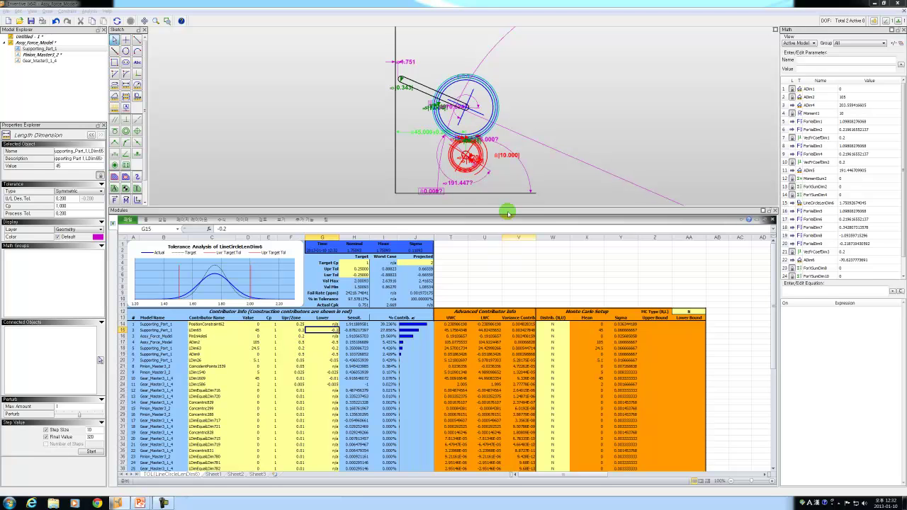
pyautogui.moveTo(507, 206); pyautogui.dragTo(508, 358)
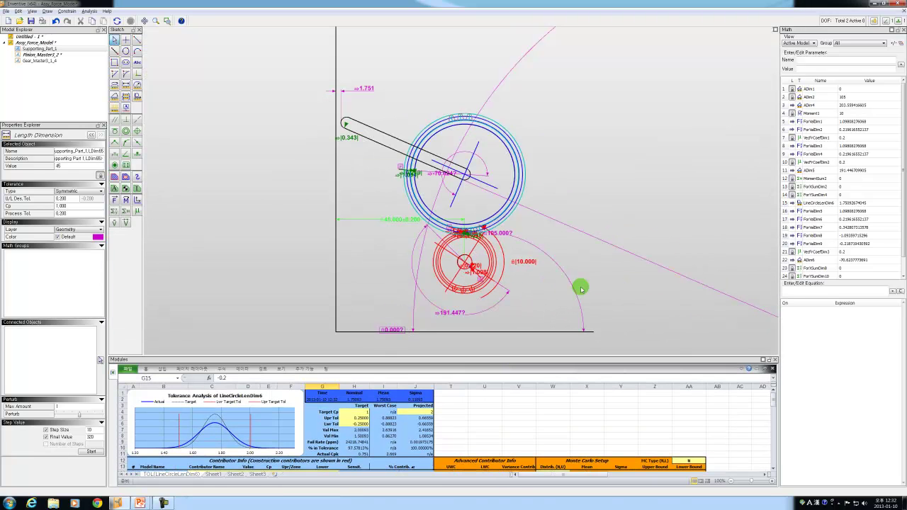
pyautogui.click(581, 287)
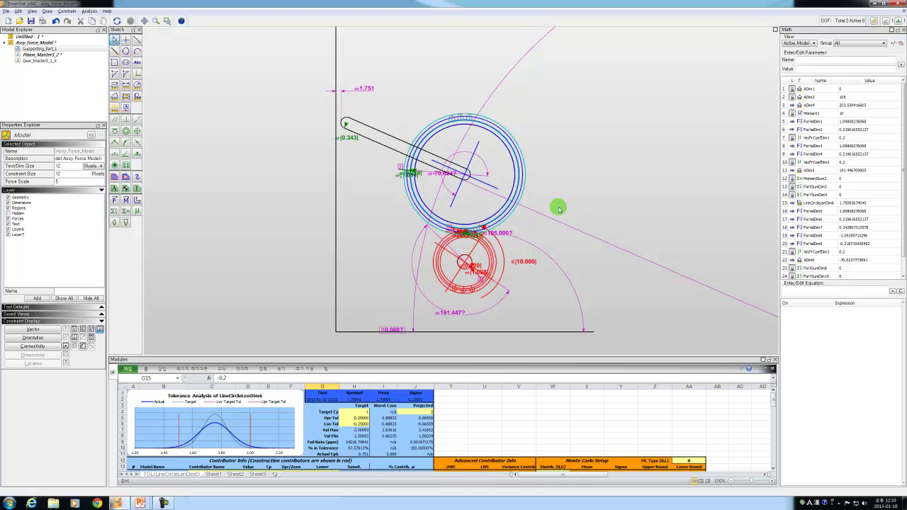
# - Start recording a Tolerance-In-Motion study of ADim2 and the arm-tip force ForValDim7 on a new sheet, leaving out the analyzed Mean
pyautogui.scroll(2, 457, 193)
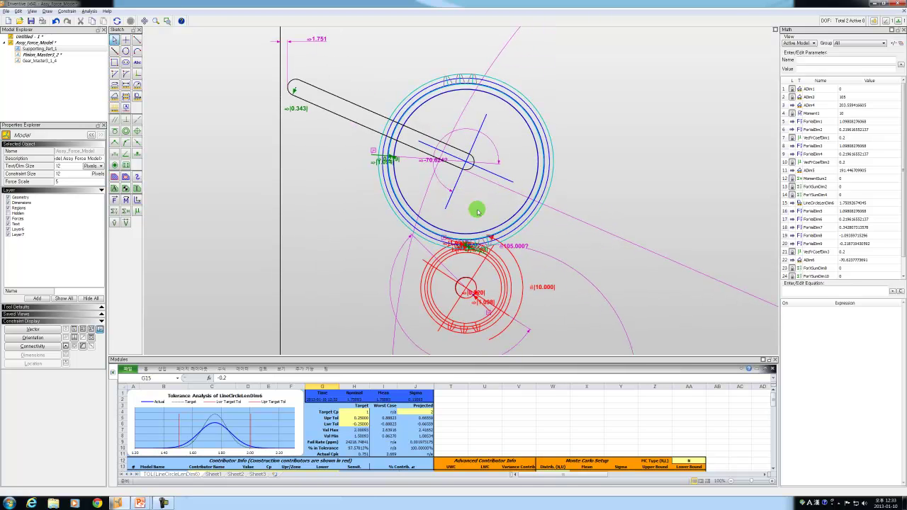
pyautogui.click(248, 92)
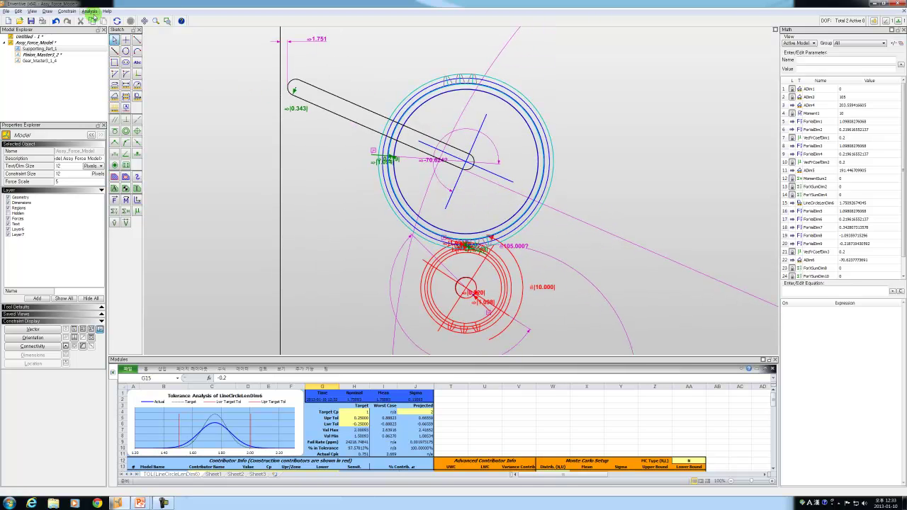
pyautogui.scroll(2, 515, 256)
pyautogui.click(517, 240)
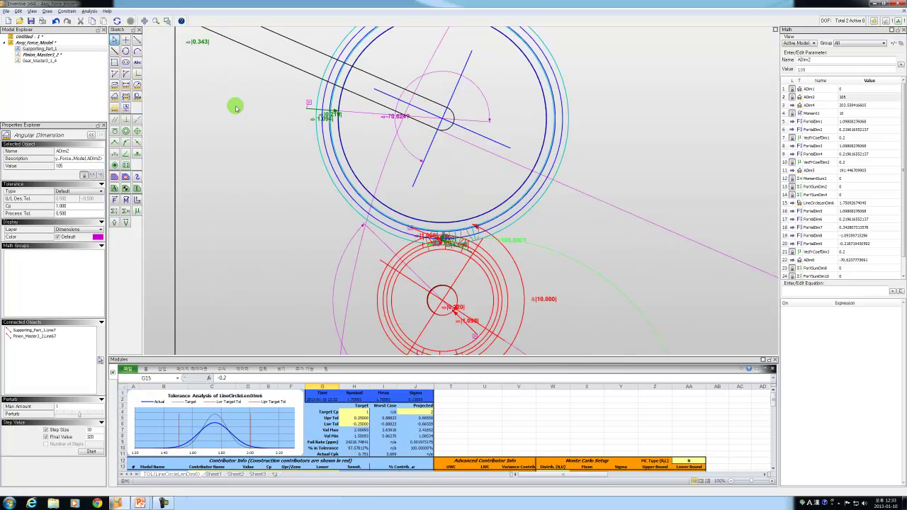
pyautogui.moveTo(236, 107); pyautogui.dragTo(345, 175, button='middle')
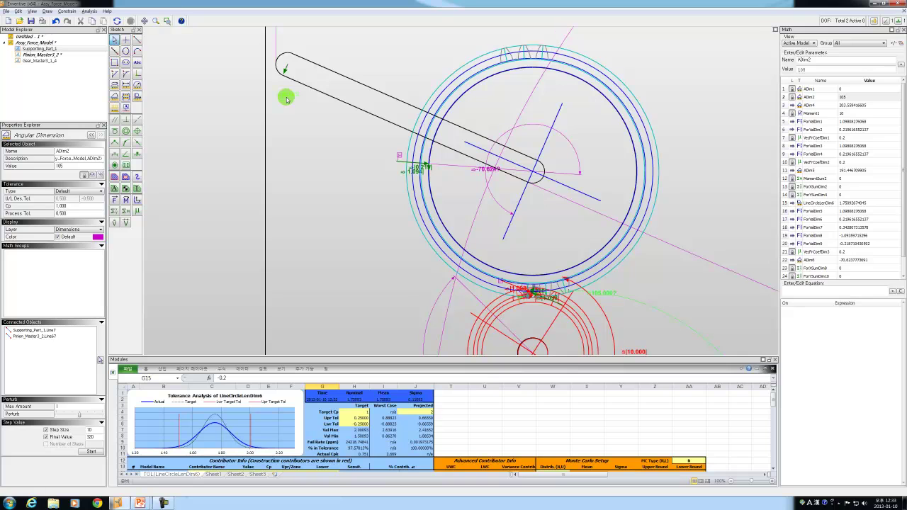
pyautogui.keyDown('ctrl'); pyautogui.click(287, 98); pyautogui.keyUp('ctrl')
pyautogui.click(90, 11)
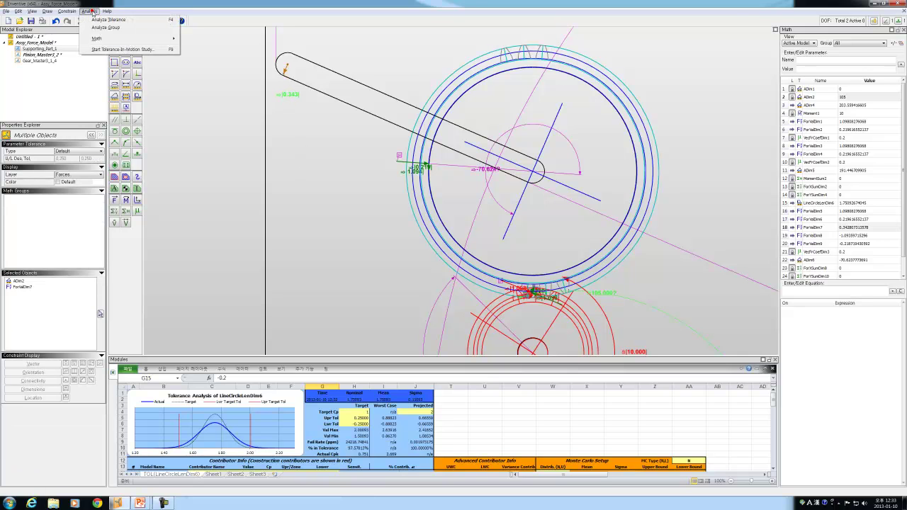
pyautogui.click(117, 50)
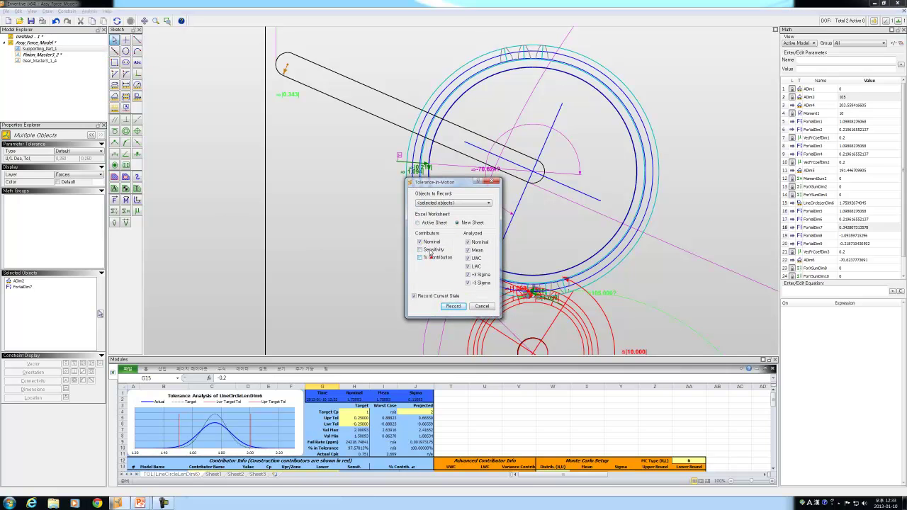
pyautogui.click(474, 251)
pyautogui.click(454, 307)
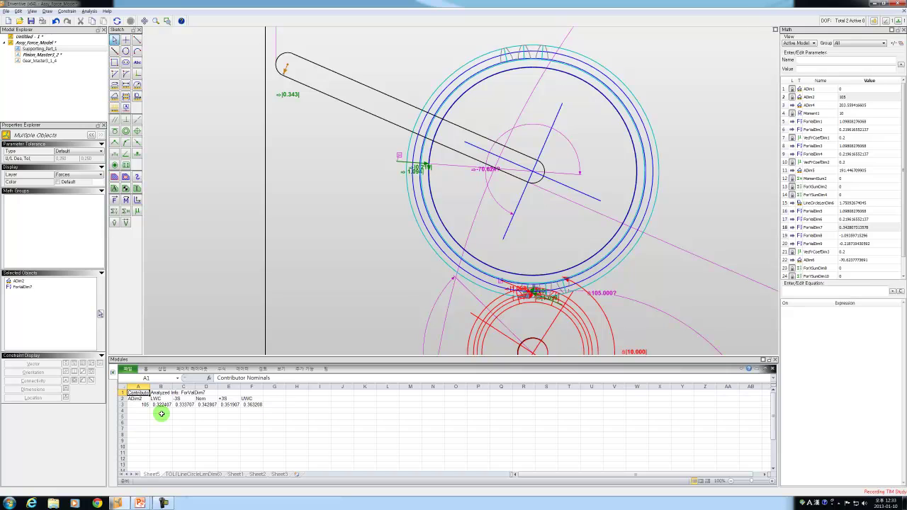
# - Step the angular dimension ADim2 in increments of 0.1 up to a final value of 107
pyautogui.click(616, 295)
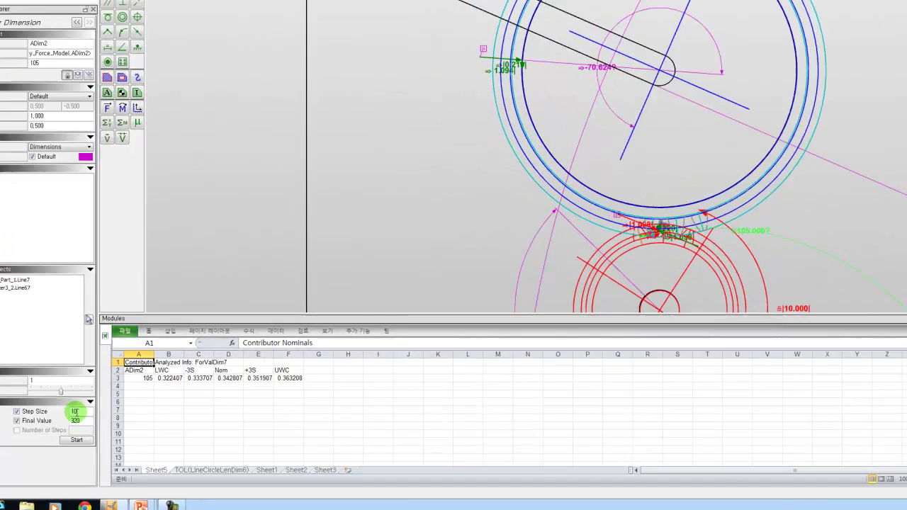
pyautogui.doubleClick(91, 431)
pyautogui.write('0.1')
pyautogui.doubleClick(58, 386)
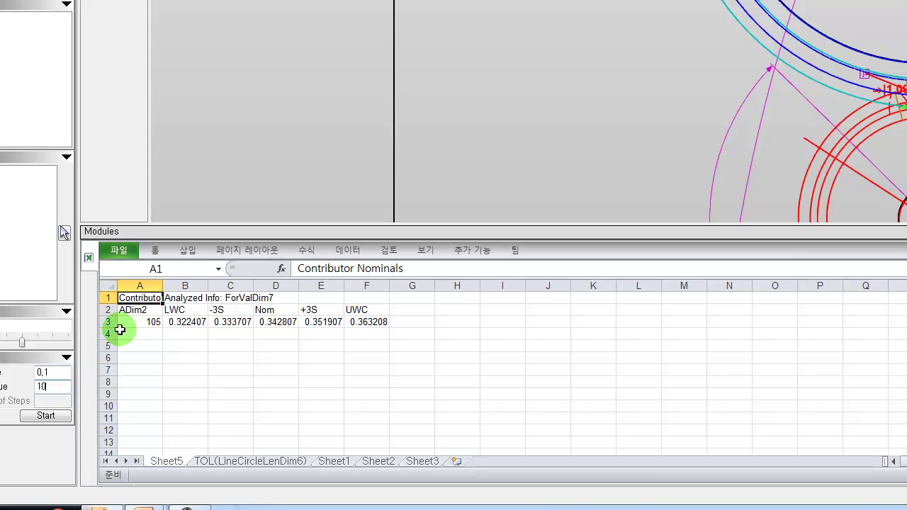
pyautogui.click(50, 416)
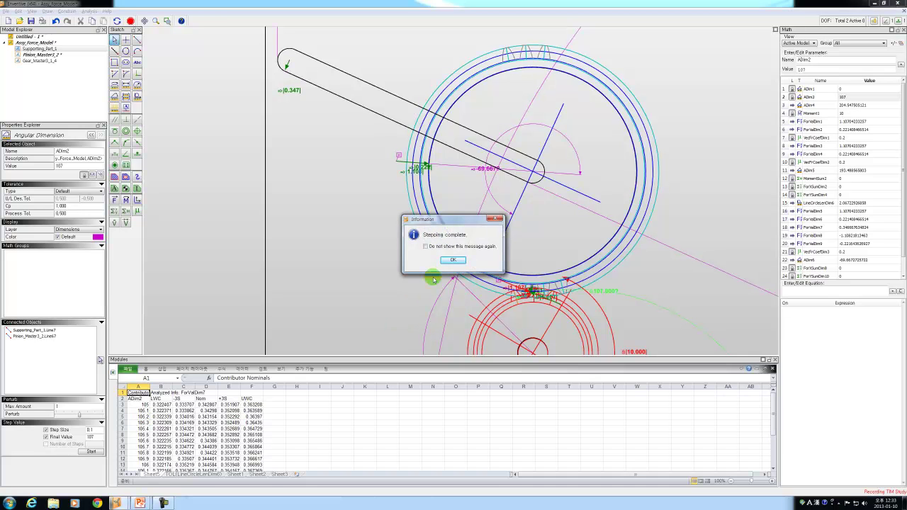
pyautogui.click(451, 259)
# - Insert a line chart of the LWC, -3S, Nom, +3S and UWC columns on the study sheet, and enlarge it beside the data
pyautogui.moveTo(377, 355); pyautogui.dragTo(380, 221)
pyautogui.moveTo(158, 248); pyautogui.dragTo(251, 247)
pyautogui.click(163, 230)
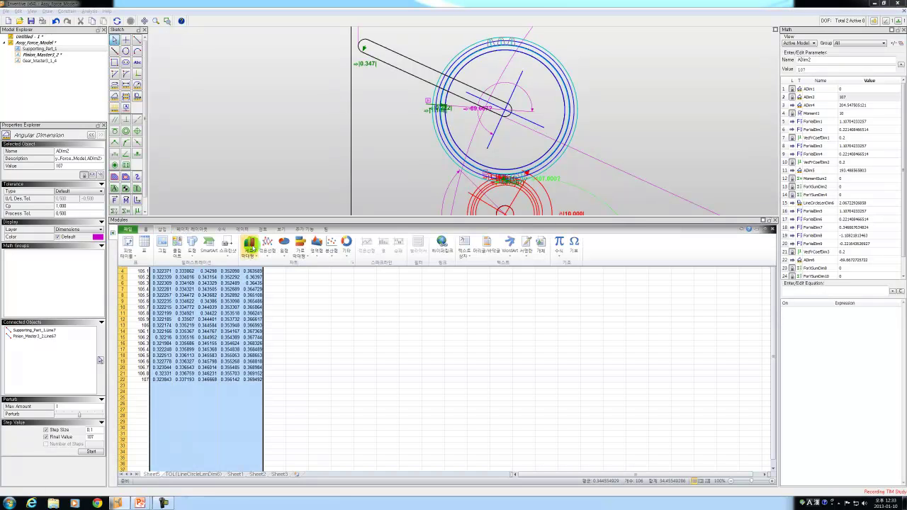
pyautogui.click(267, 245)
pyautogui.click(268, 279)
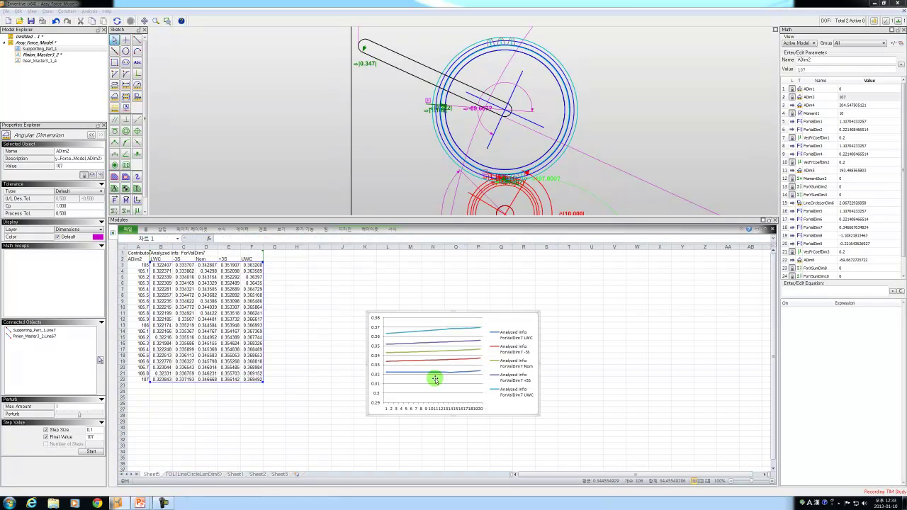
pyautogui.moveTo(366, 311); pyautogui.dragTo(274, 261)
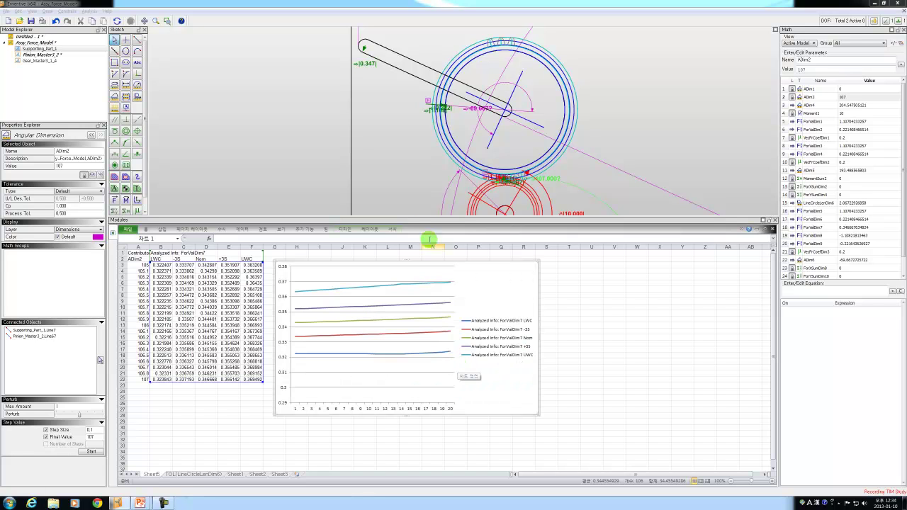
pyautogui.moveTo(424, 215); pyautogui.dragTo(419, 339)
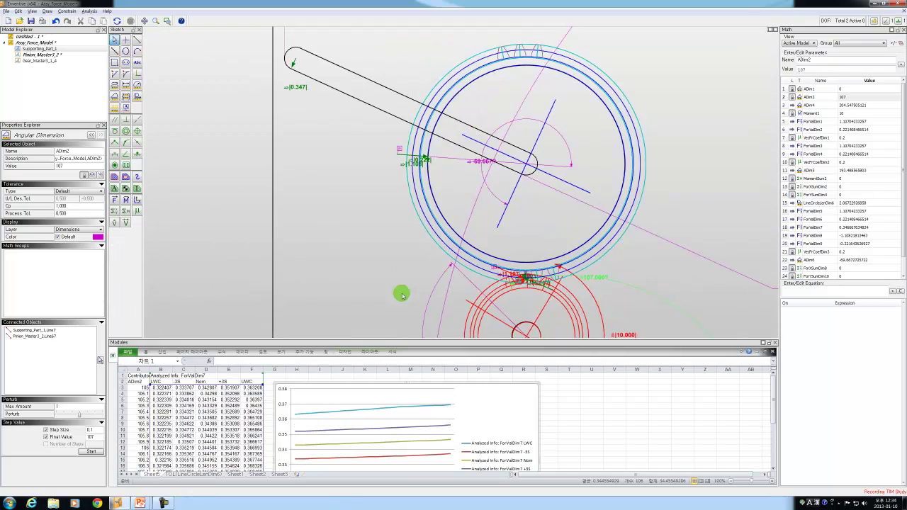
pyautogui.click(380, 260)
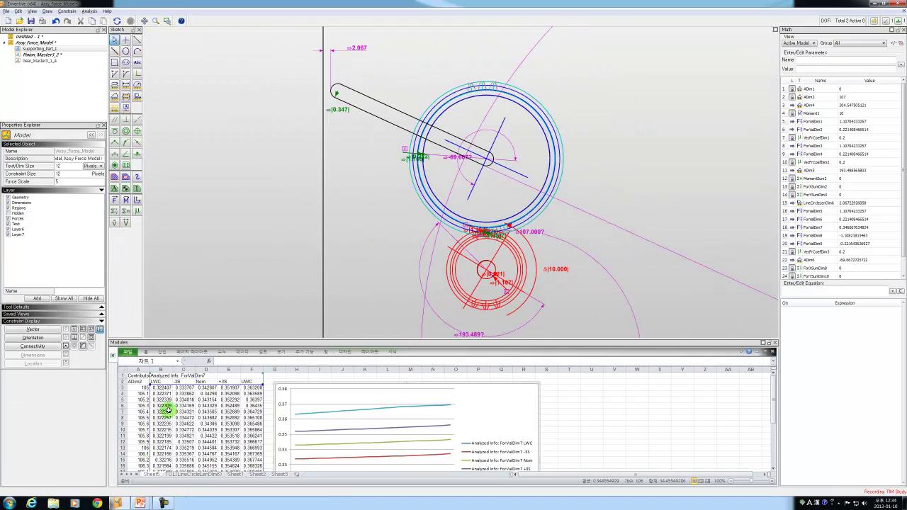
# - Go back to the TOL(LineCircleLenDim6) report sheet and enlarge its area to view the contributor table
pyautogui.click(180, 474)
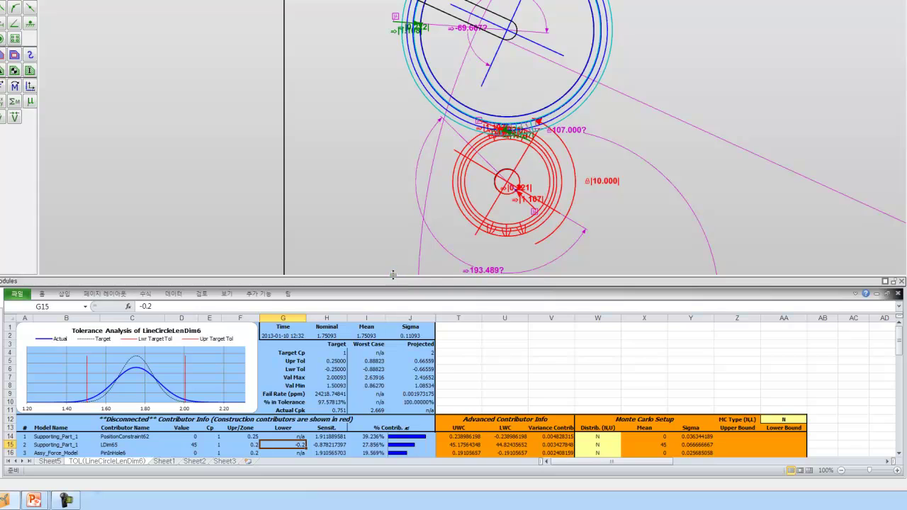
pyautogui.moveTo(393, 275); pyautogui.dragTo(393, 97)
pyautogui.click(551, 181)
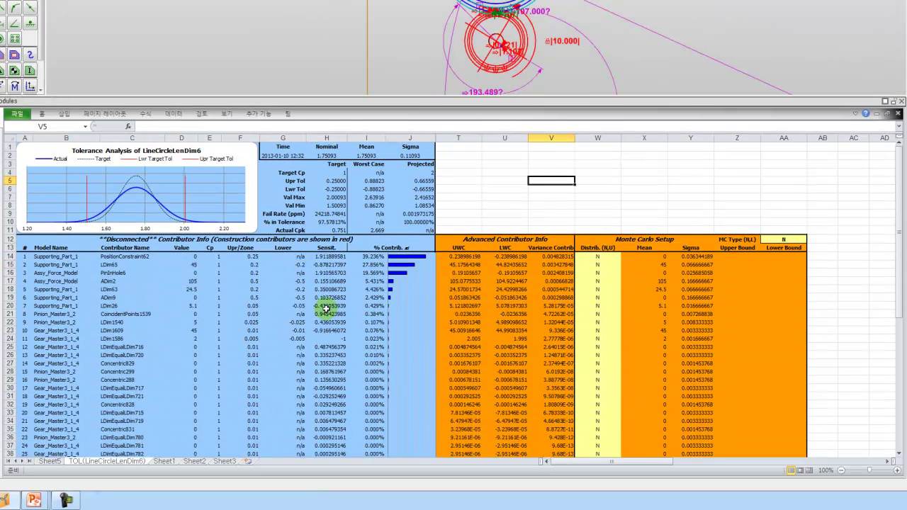